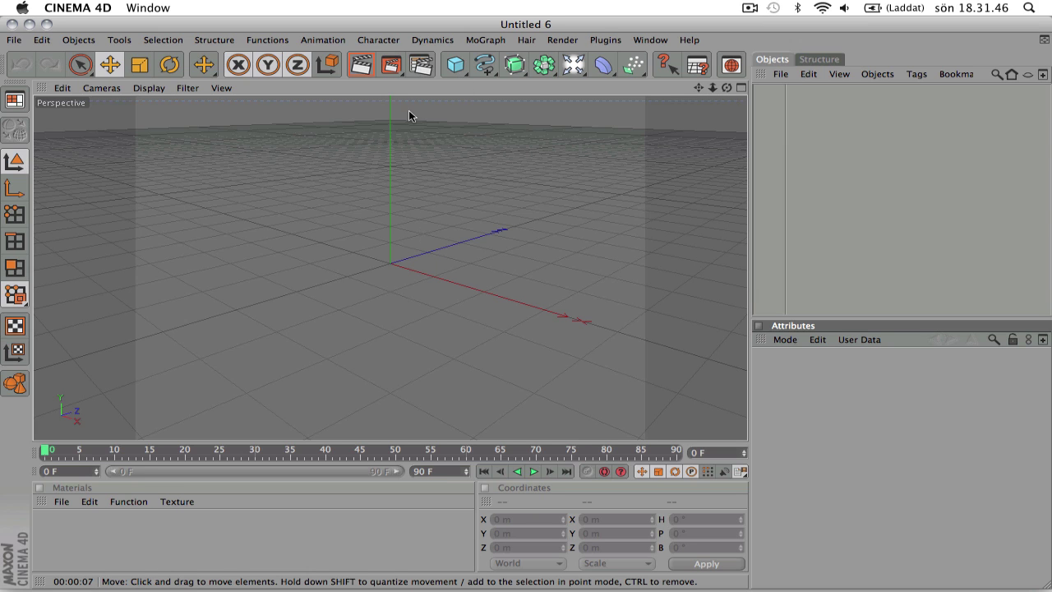
Set the render output to the HDV/HDTV 720 25 preset with the frame range covering All Frames
left_click(424, 65)
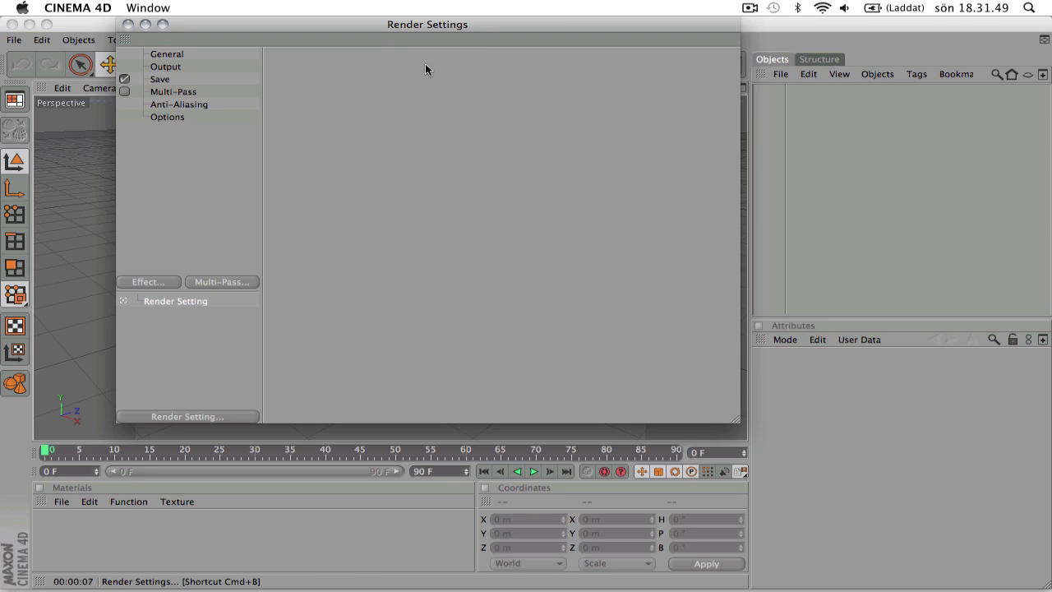
left_click(162, 68)
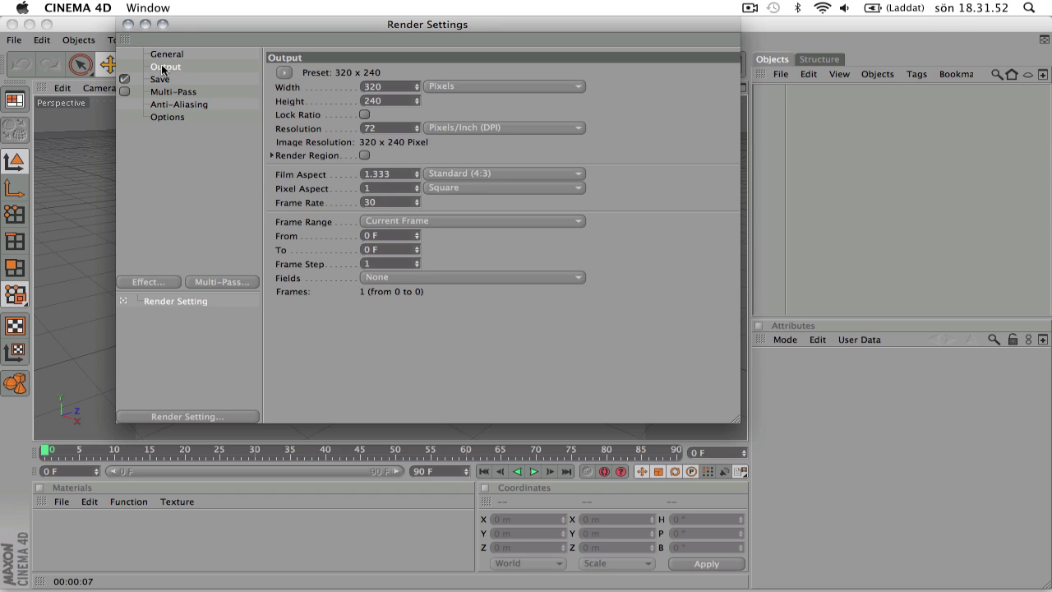
left_click(285, 74)
mouse_move(328, 120)
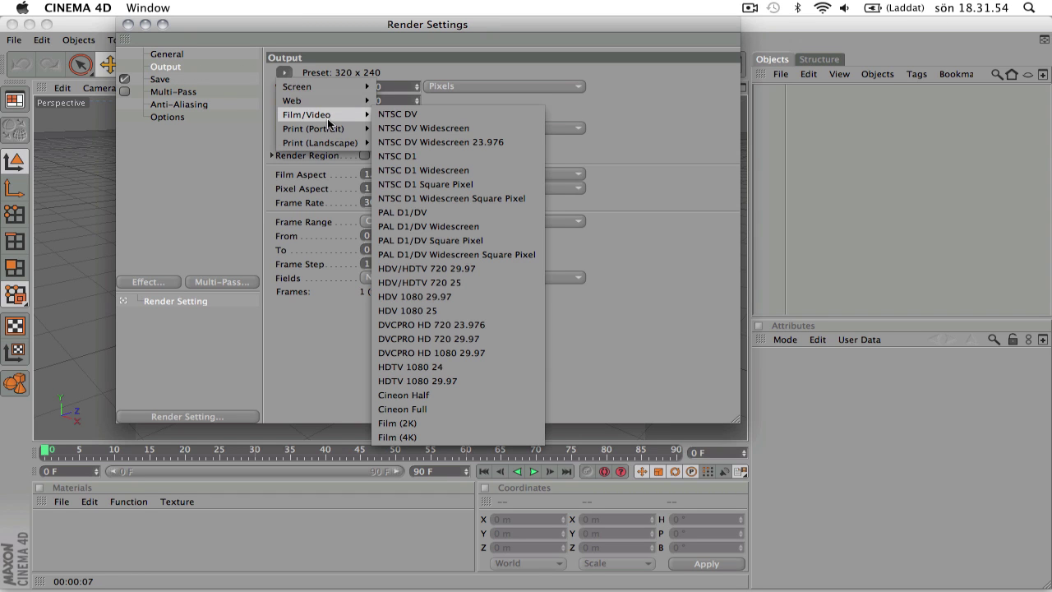
left_click(435, 283)
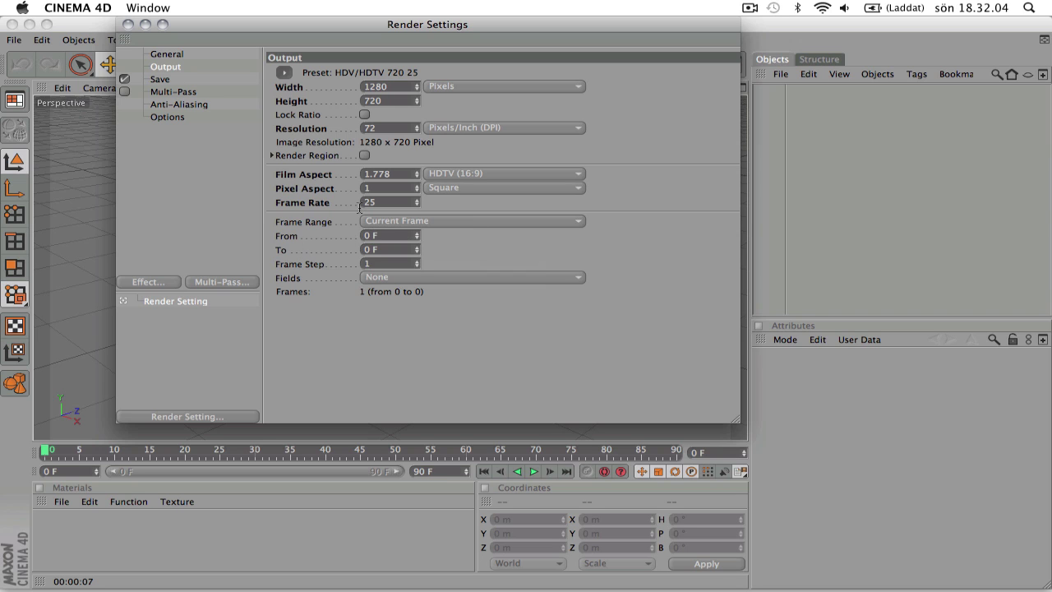
left_click(395, 222)
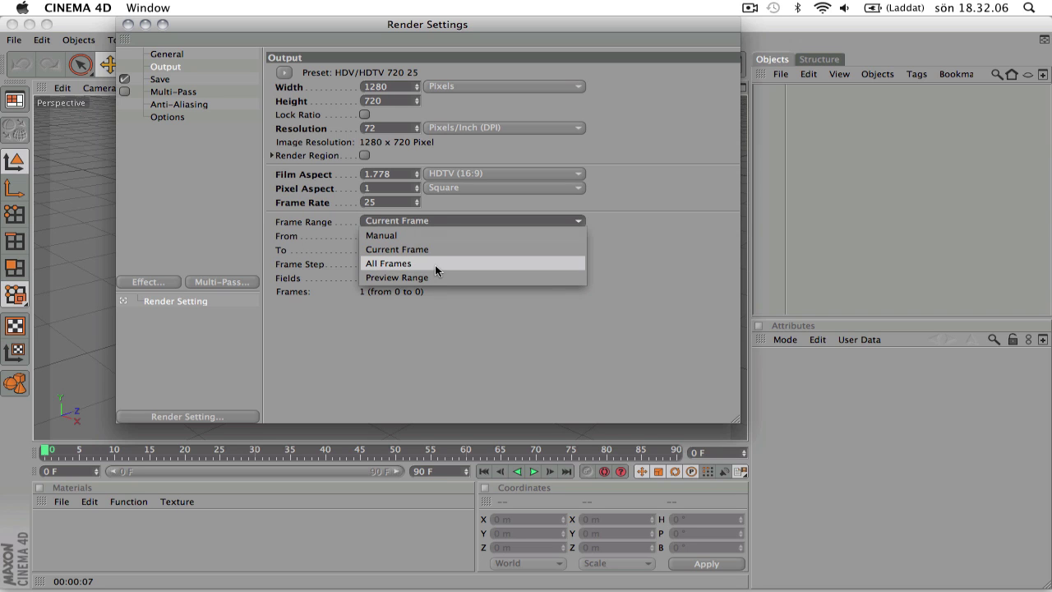
left_click(434, 263)
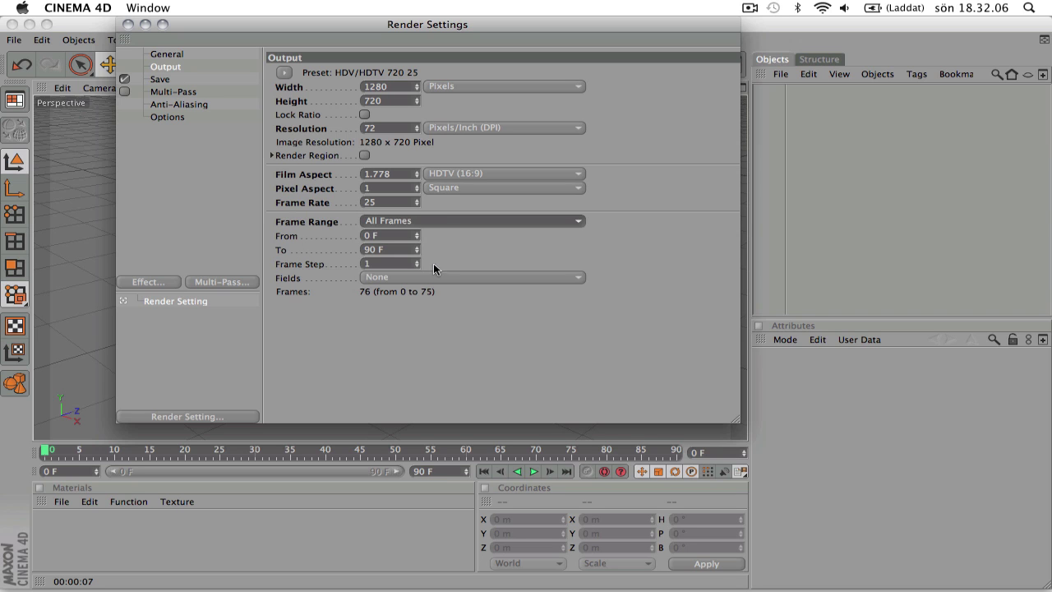
left_click(128, 24)
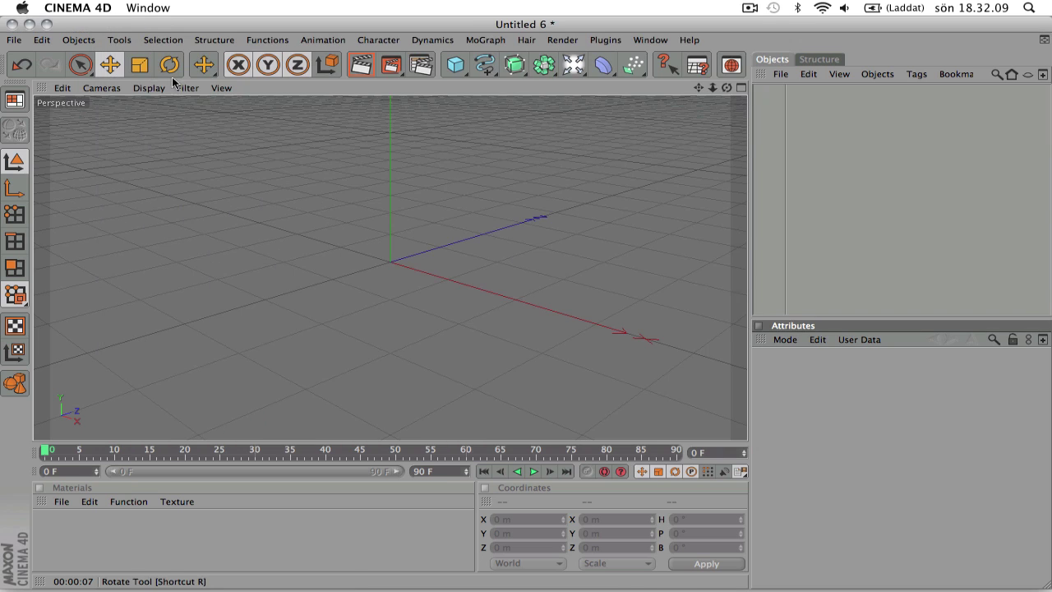
Lengthen the animation to 170 frames and extend the visible timeline range to frame 170
left_click(444, 471)
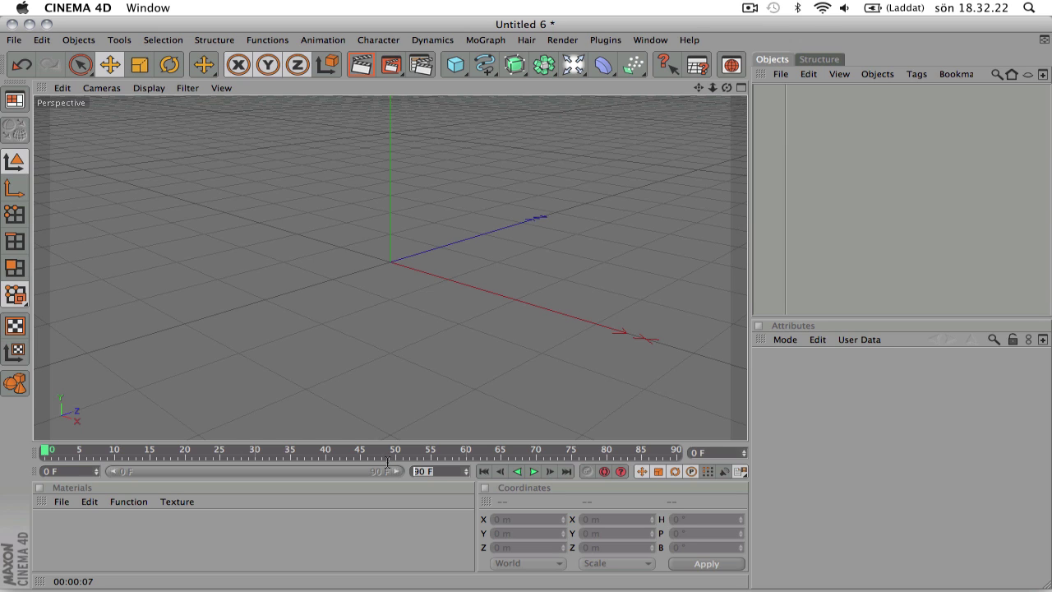
type("170")
left_click(395, 529)
left_click_drag(271, 472, 502, 465)
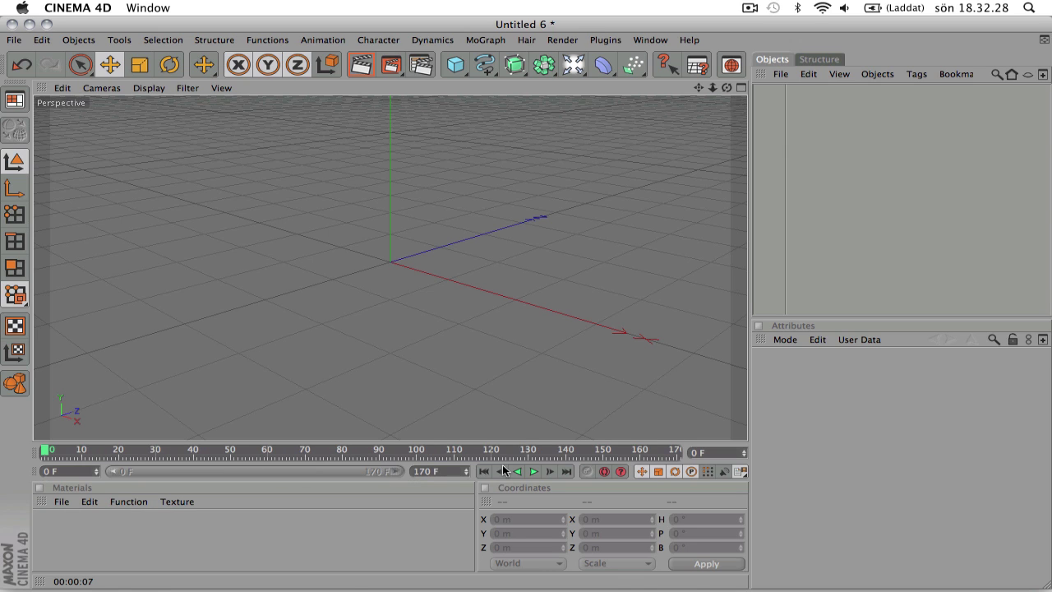
Add a MoGraph Text Object and set its text to TEST
left_click(485, 42)
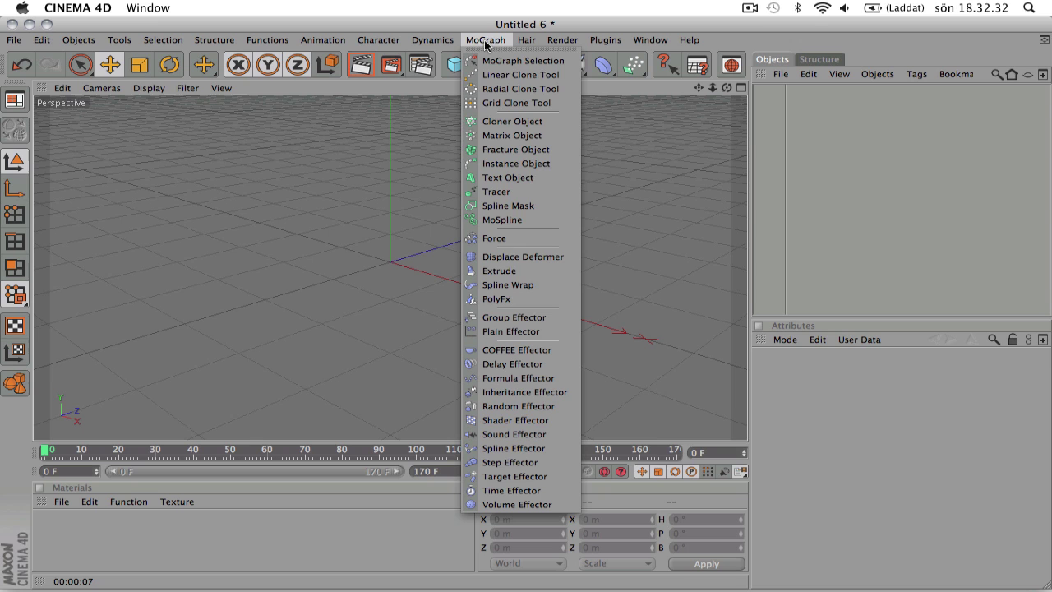
left_click(539, 192)
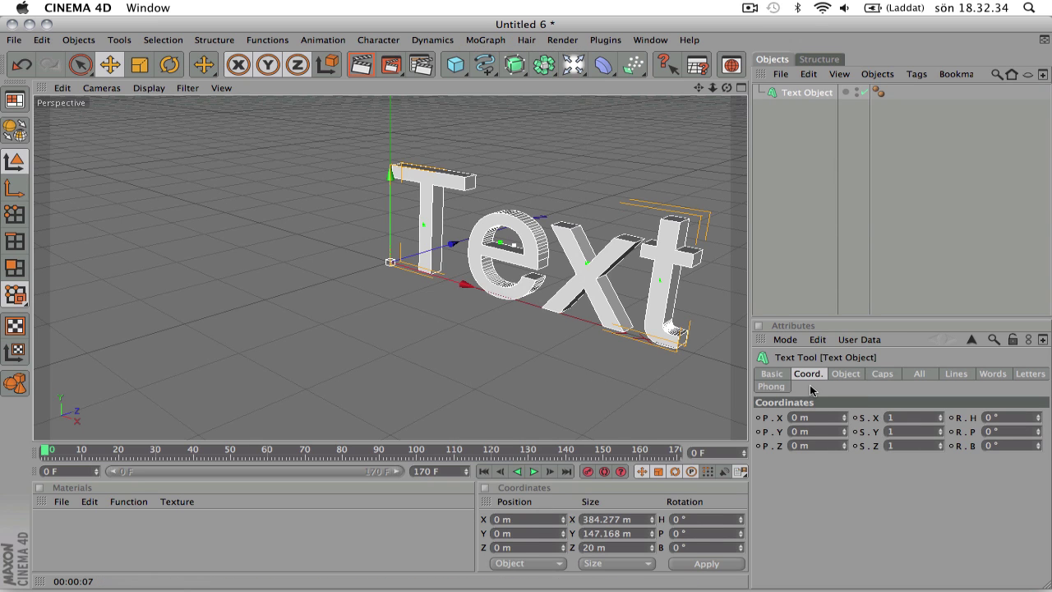
left_click(852, 374)
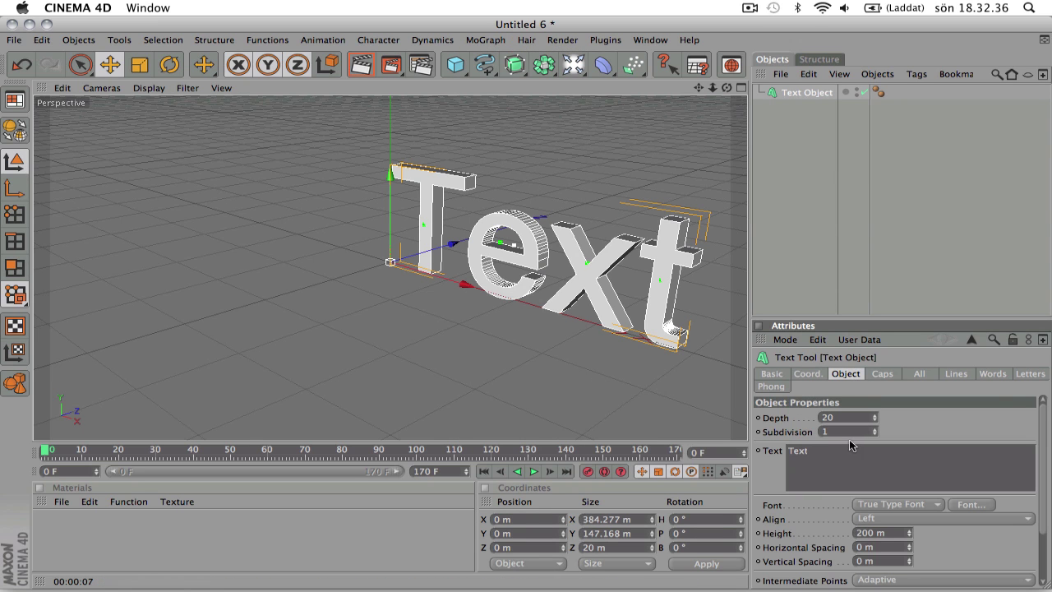
double_click(797, 451)
type("TEST")
Change the text object's font to Ethnocentric in the Regular typeface
left_click(973, 503)
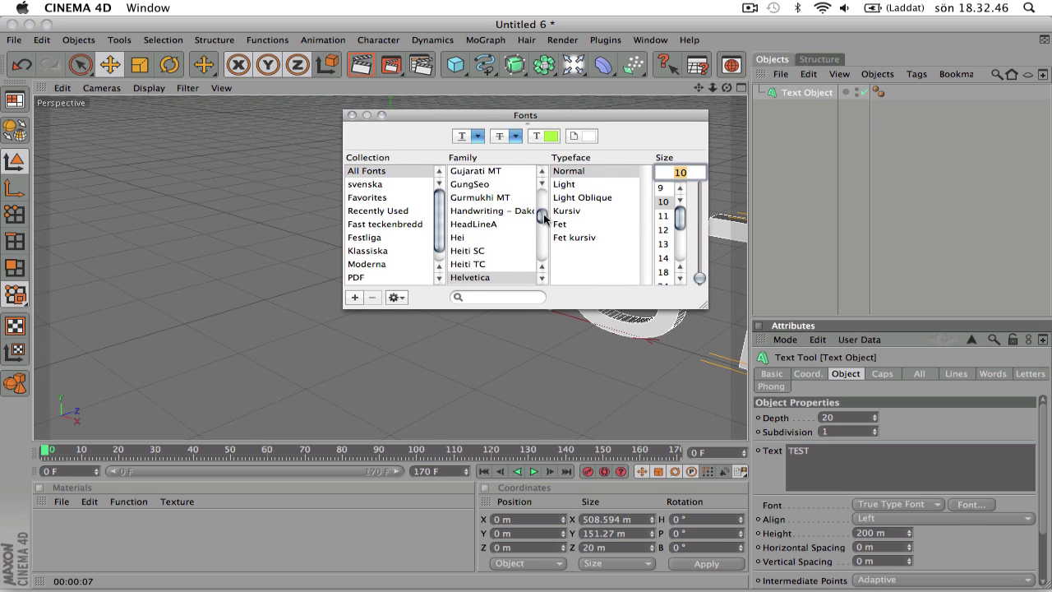
left_click_drag(543, 214, 543, 209)
left_click(478, 231)
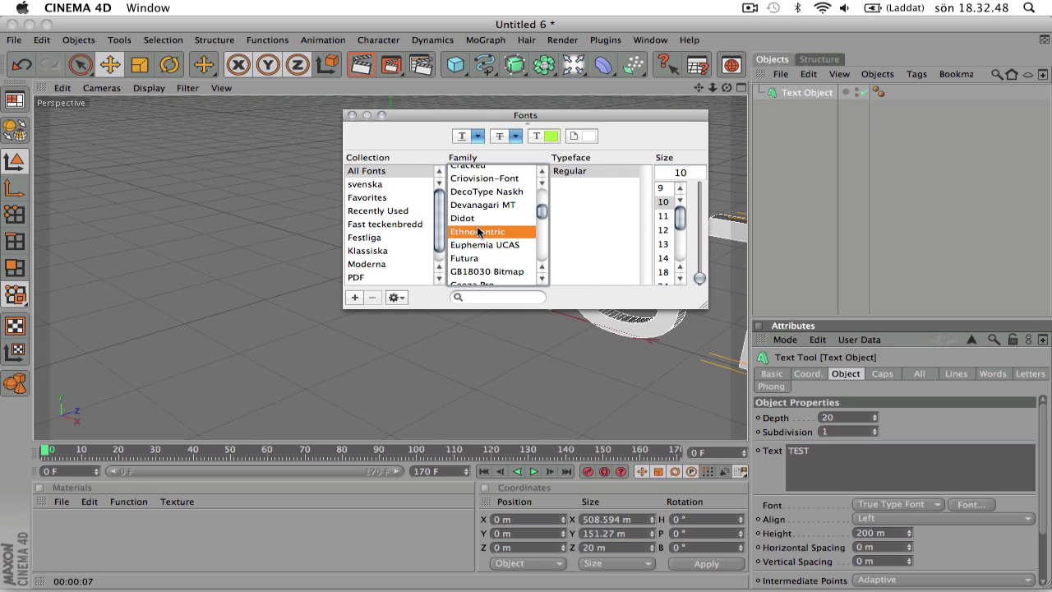
left_click(352, 115)
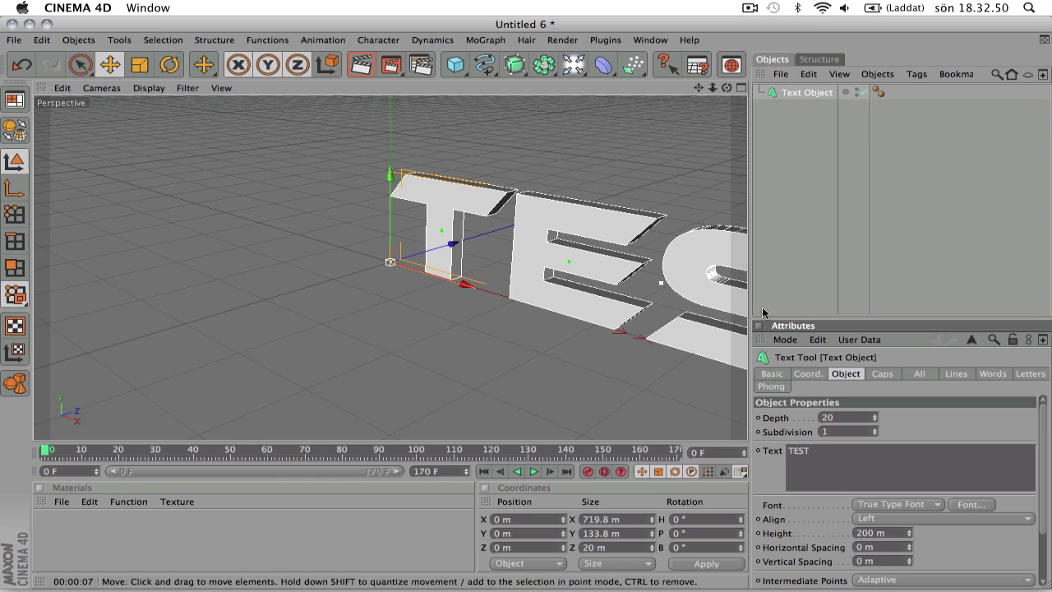
Set the text object's extrusion depth to 100
double_click(849, 418)
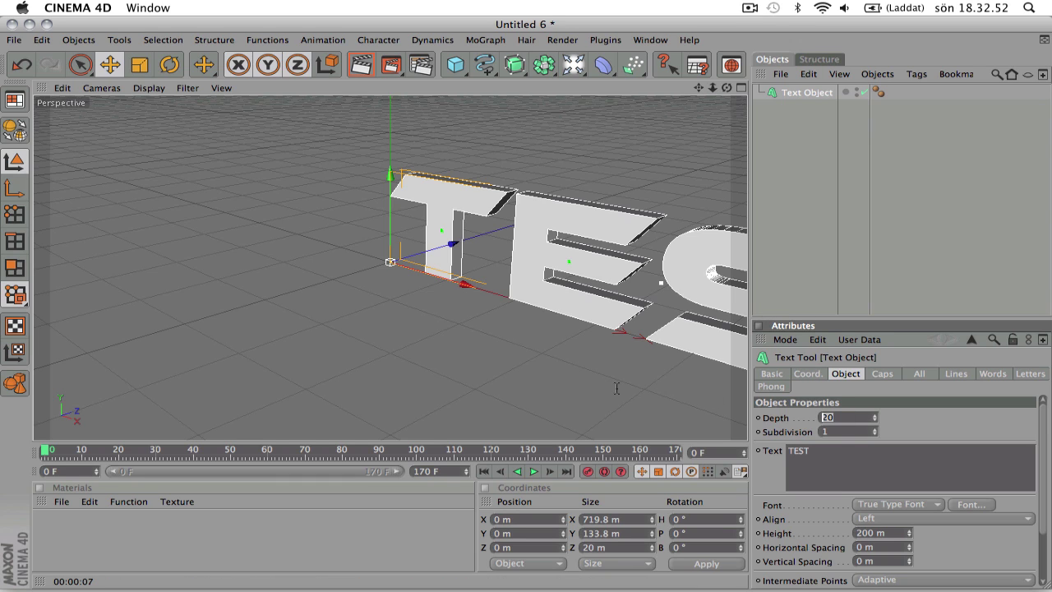
type("100")
key("Return")
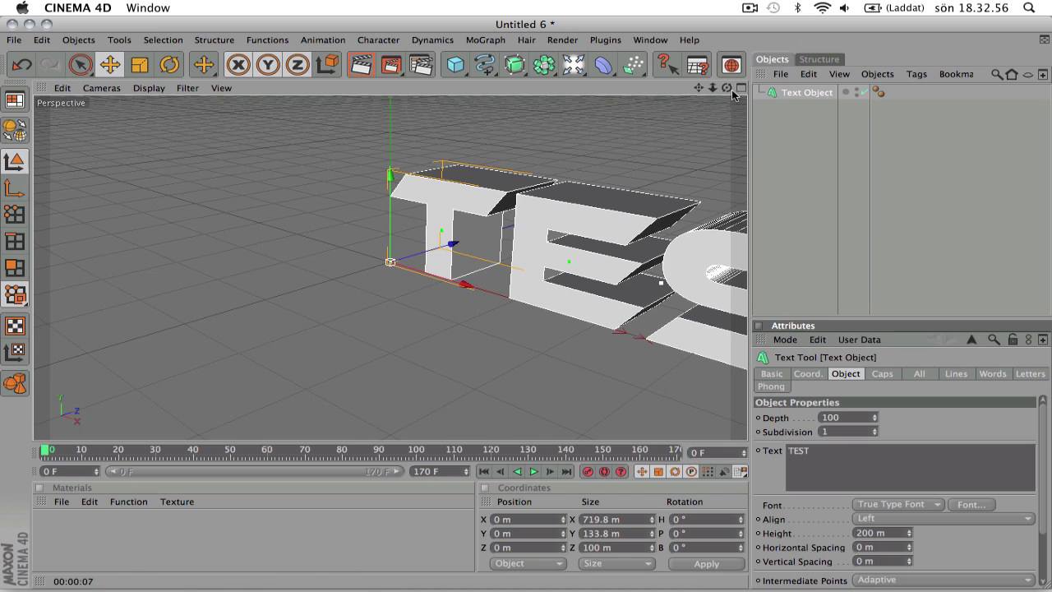
left_click_drag(728, 88, 696, 93)
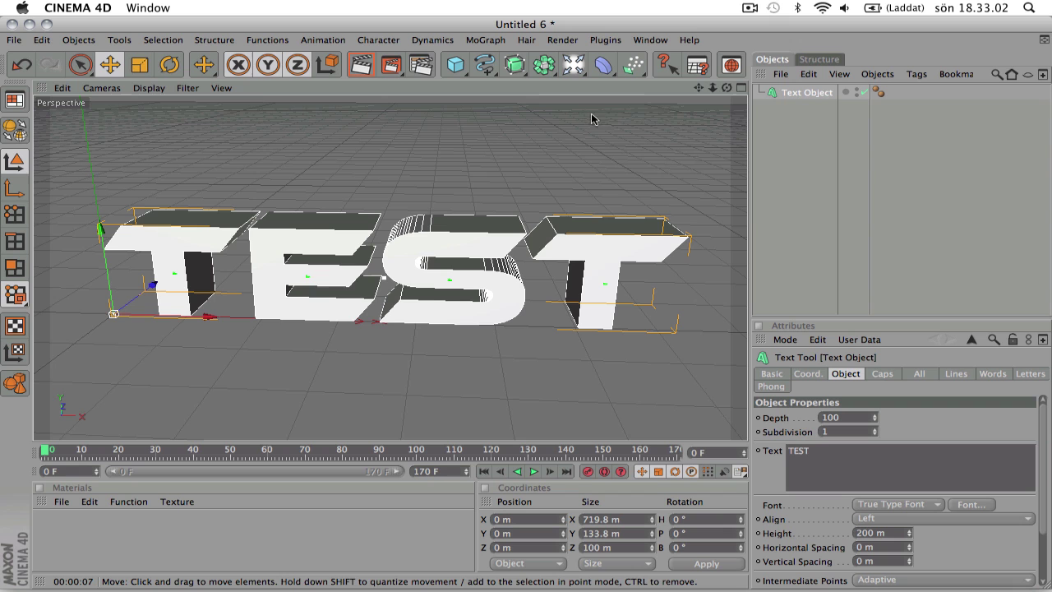
left_click_drag(727, 90, 727, 91)
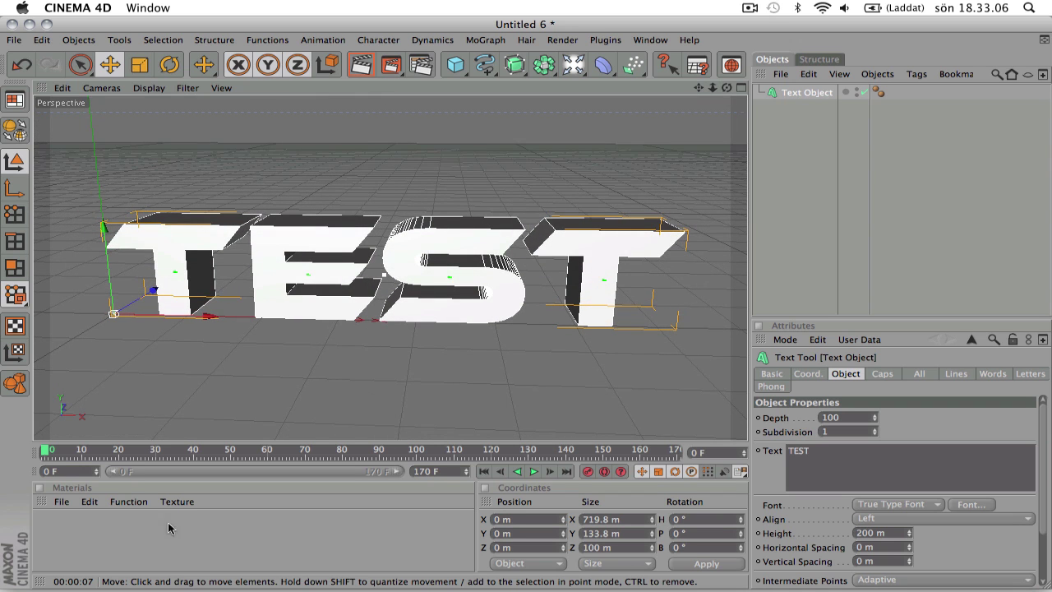
Create a new material and set its color to a red of RGB 186, 46, 46
double_click(137, 543)
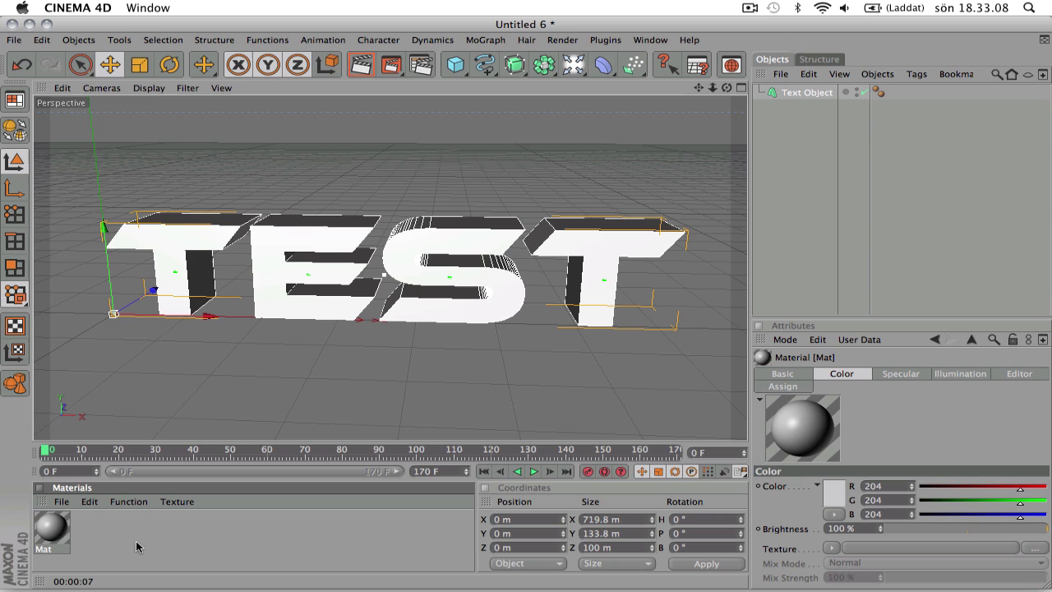
double_click(55, 527)
left_click(292, 239)
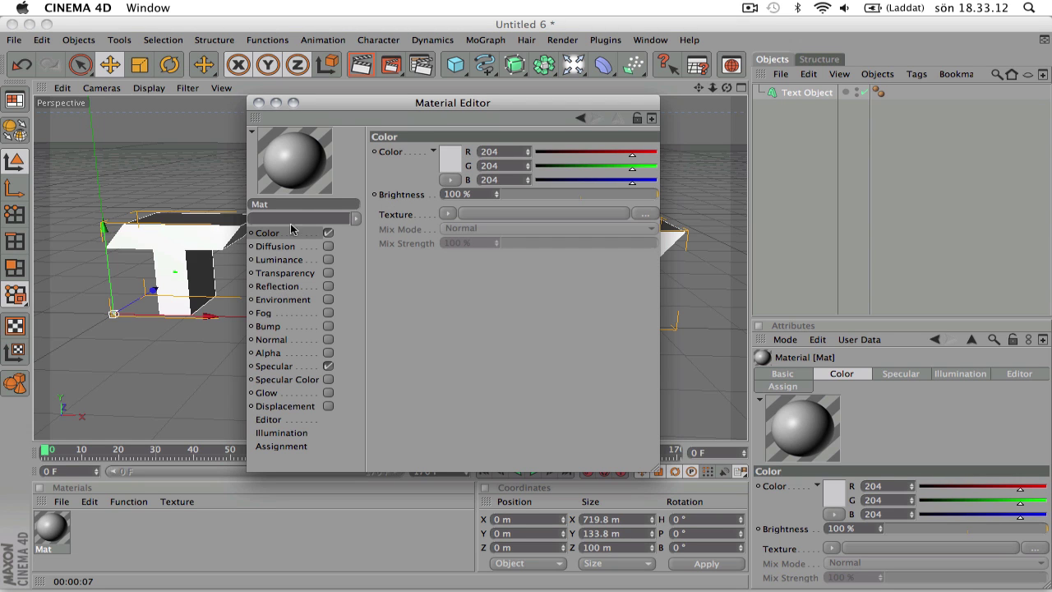
left_click(451, 158)
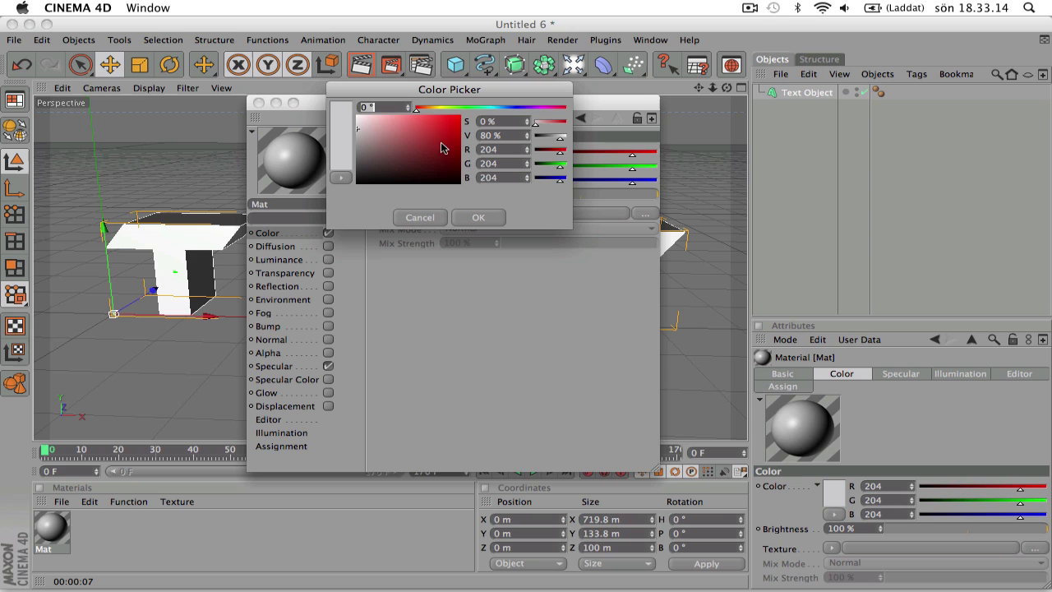
left_click_drag(435, 139, 434, 132)
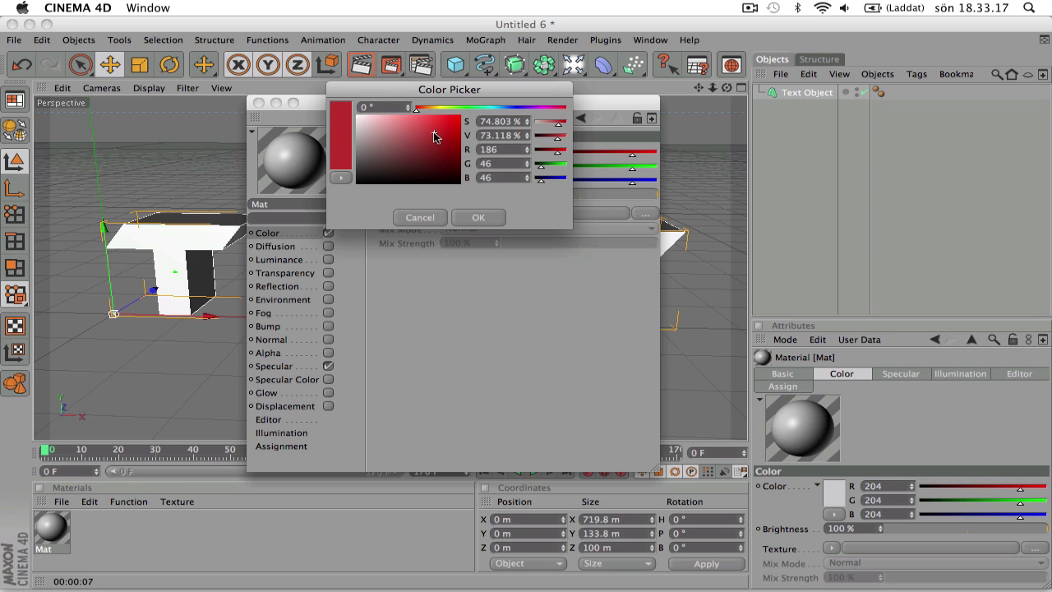
left_click(481, 217)
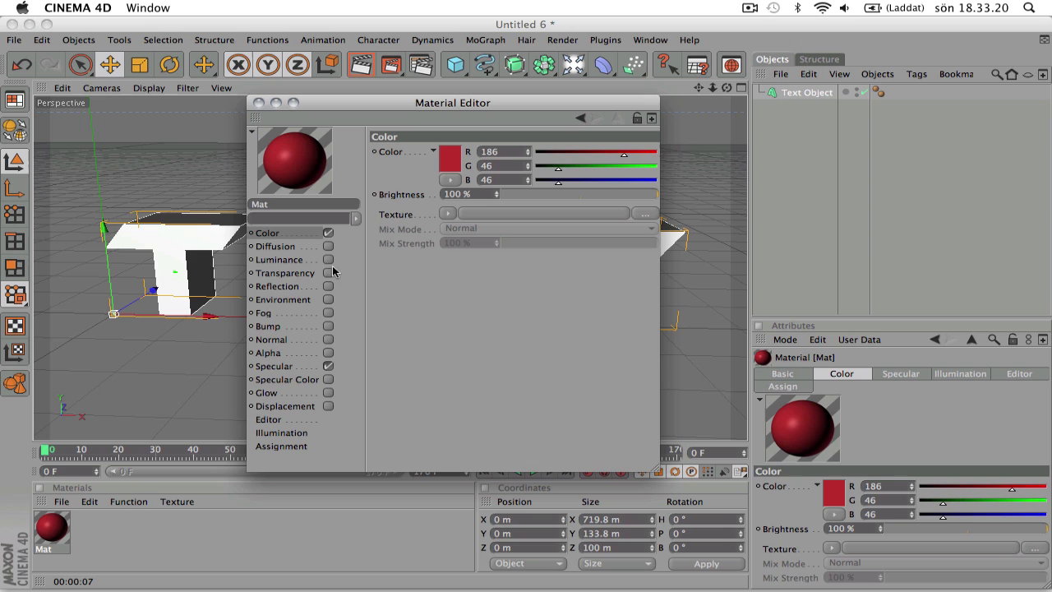
Enable the material's reflection at 15% brightness with a Fresnel texture at 15% mix strength
left_click(291, 287)
left_click(328, 286)
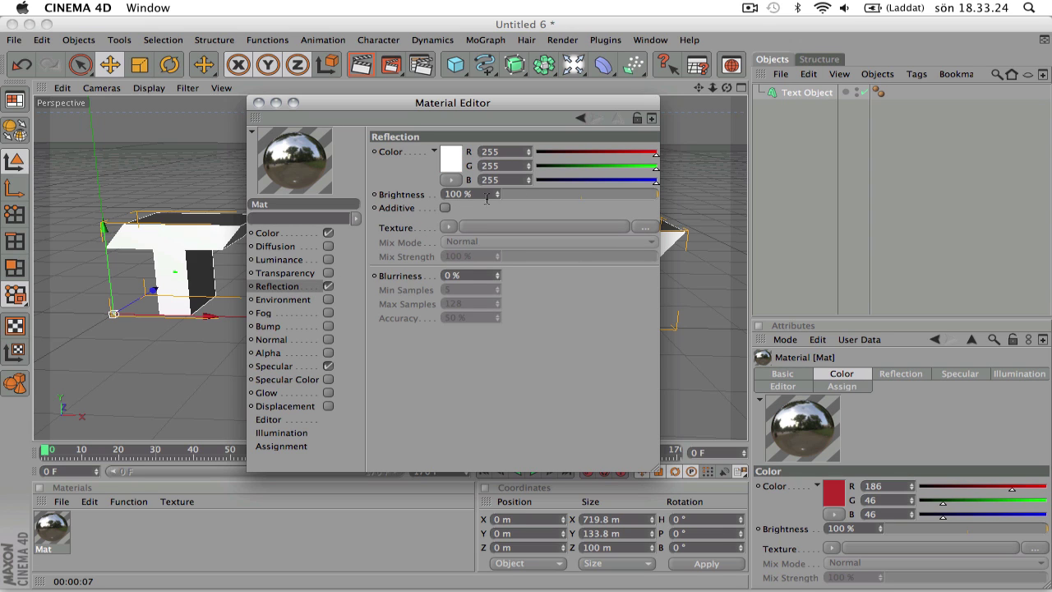
left_click(527, 194)
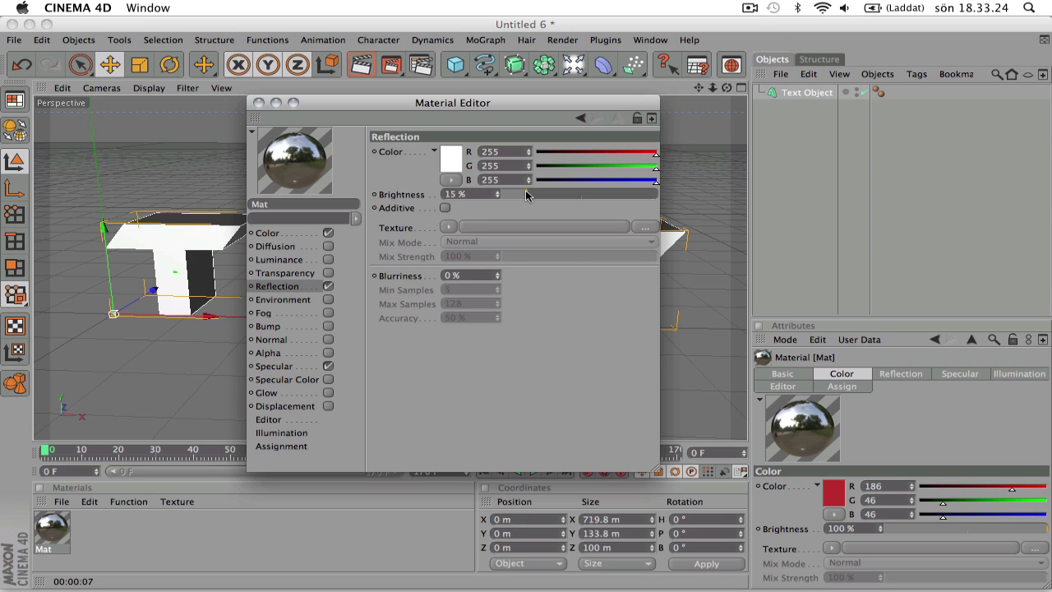
left_click(448, 229)
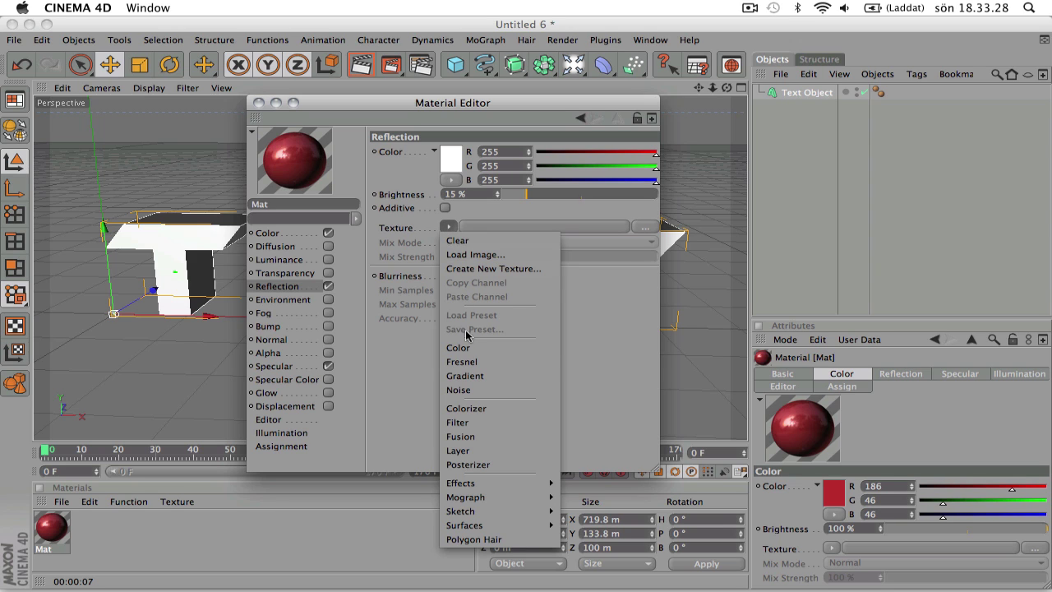
left_click(473, 362)
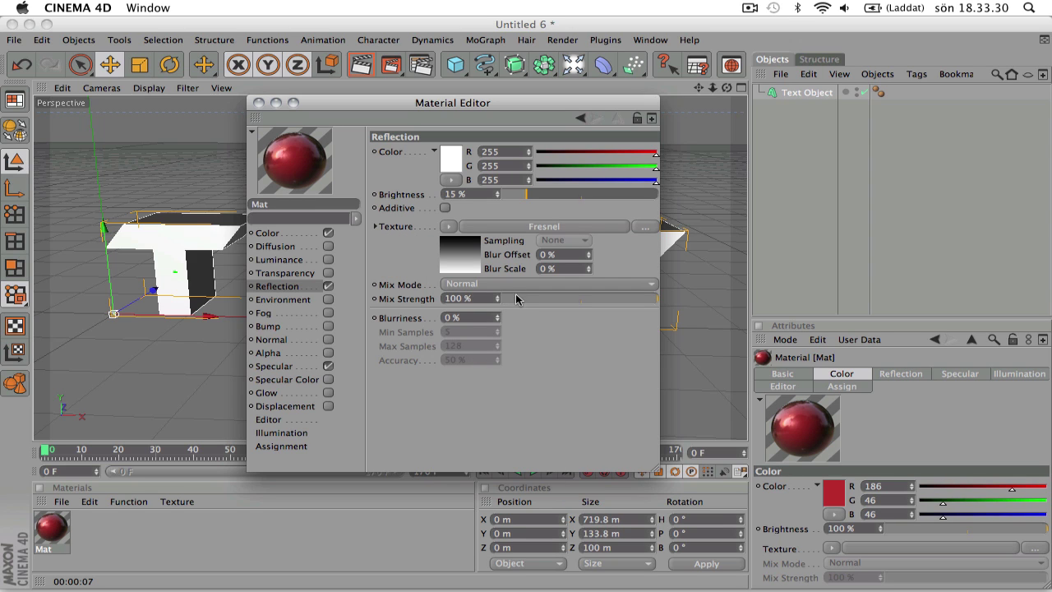
left_click_drag(516, 299, 526, 301)
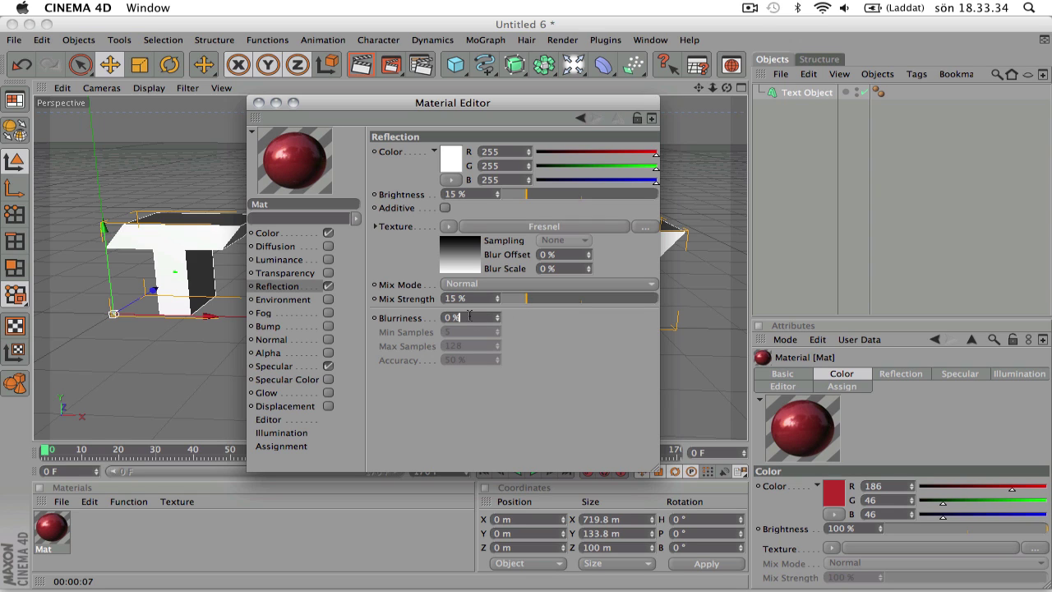
Set the reflection's blurriness to 8% and close the Material Editor
left_click(470, 317)
type("8")
key("Return")
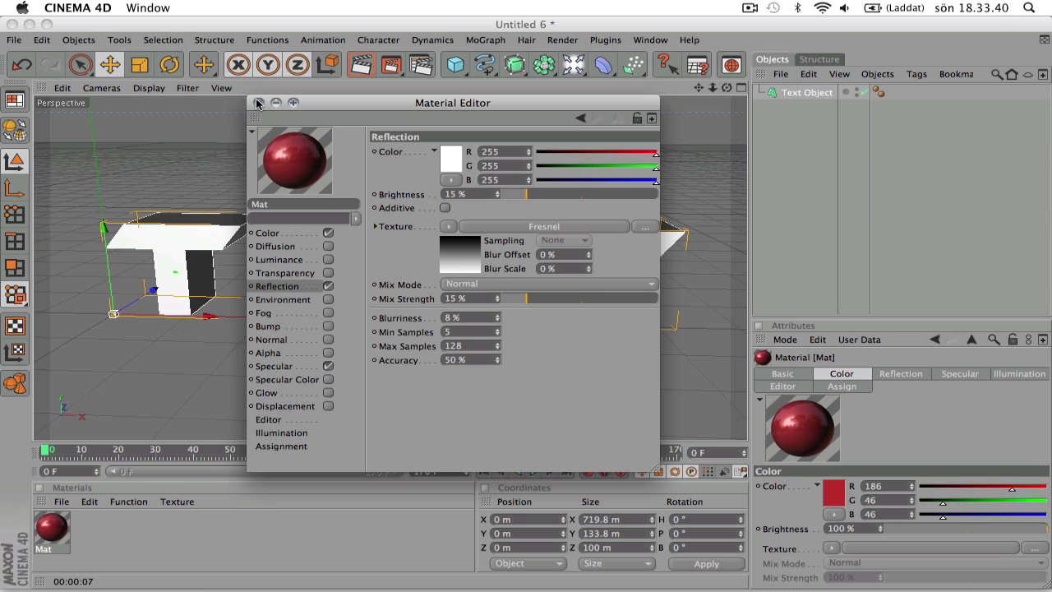
left_click(259, 103)
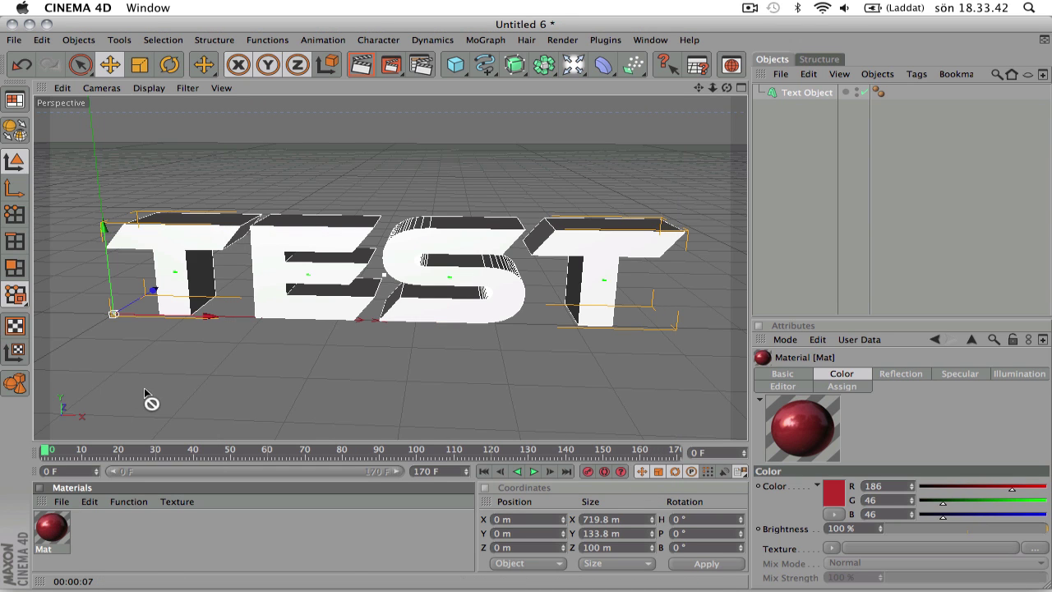
Apply the red material to the TEST text and preview it with a viewport render
left_click_drag(144, 388, 168, 240)
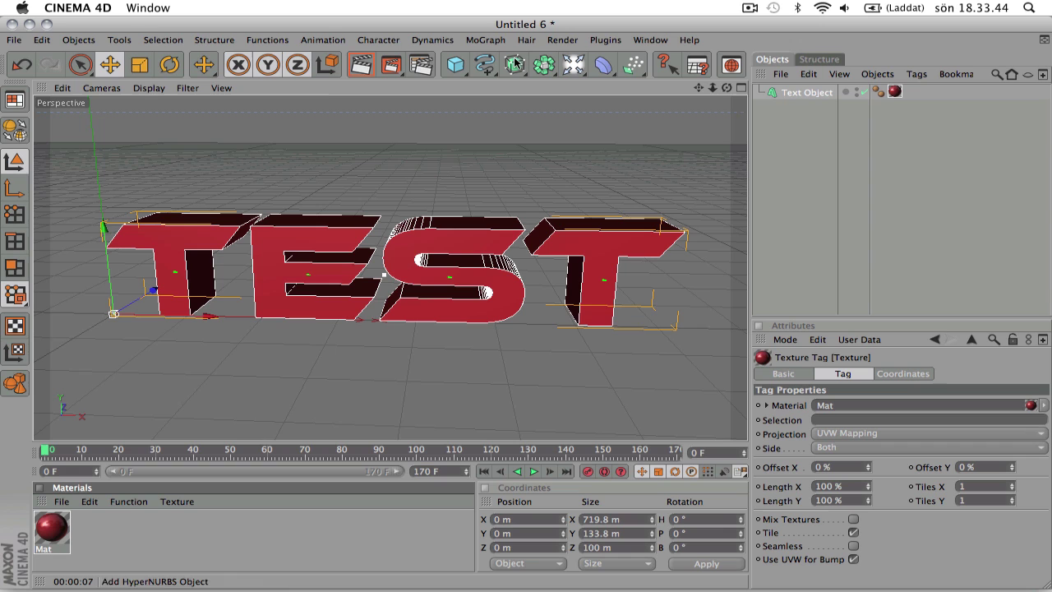
left_click(359, 67)
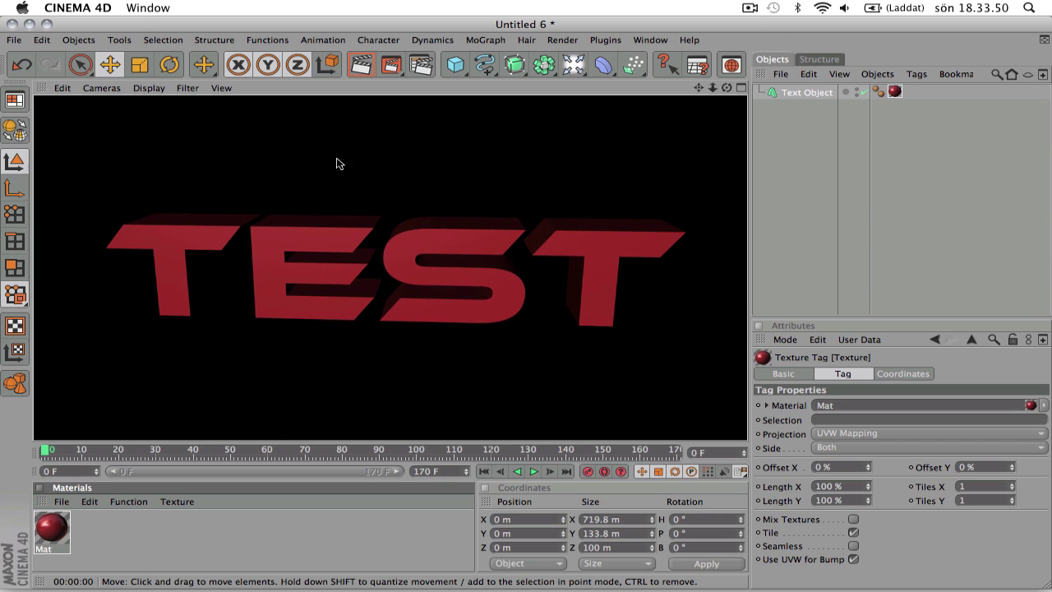
left_click(444, 148)
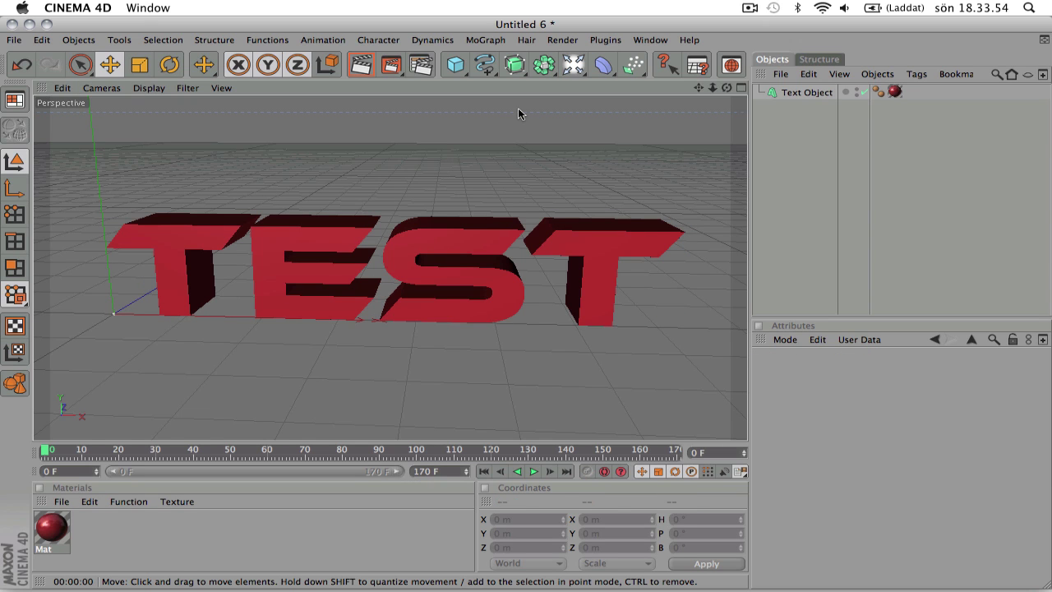
Add an omni light and move it above and in front of the first T, to about X 15, Y 249, Z -389 m
left_click(576, 65)
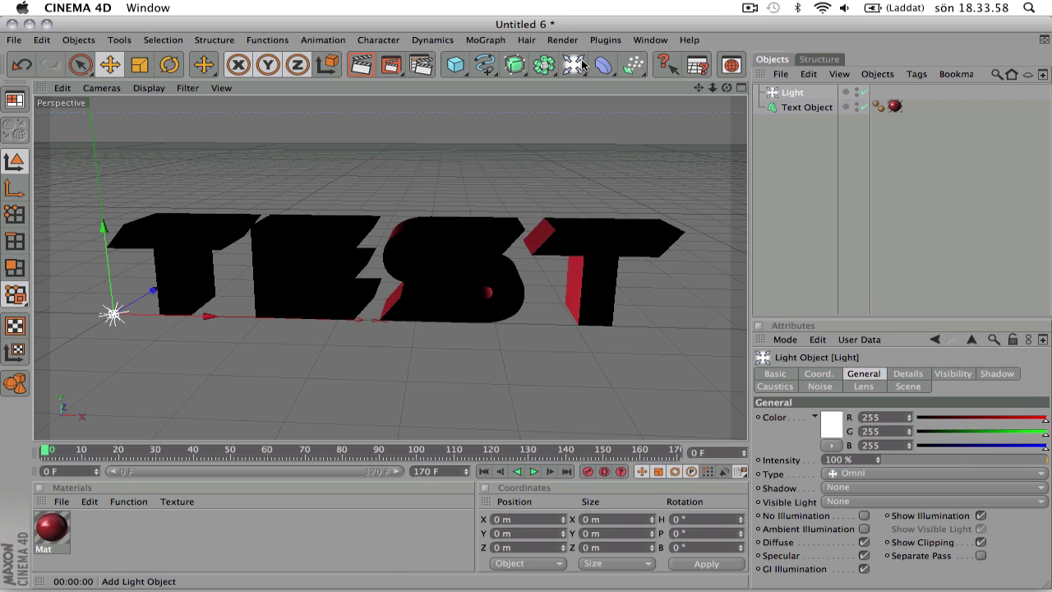
left_click_drag(152, 291, 55, 191)
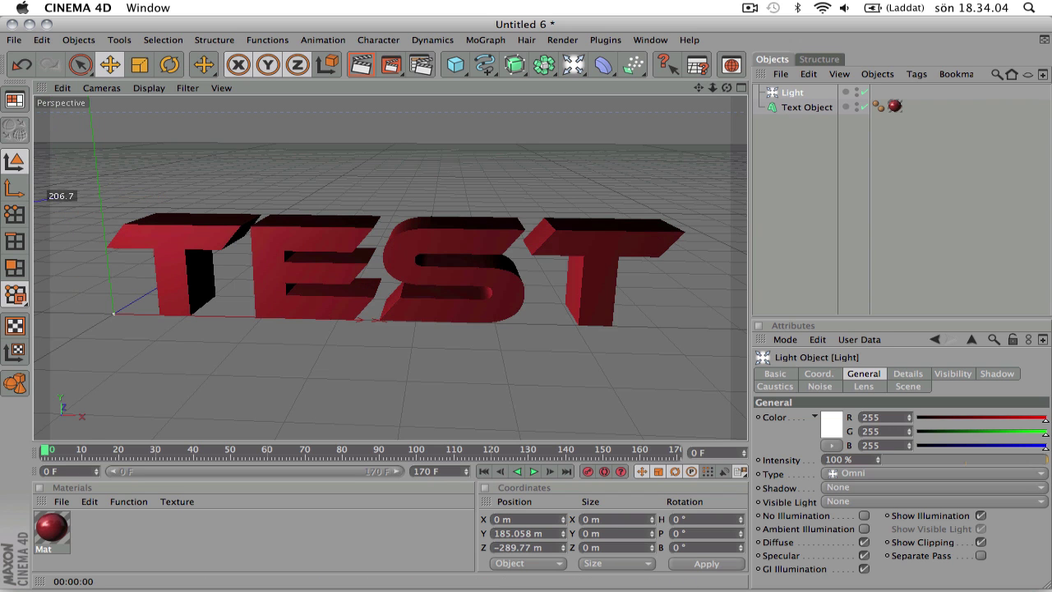
key("h")
left_click_drag(200, 250, 190, 231)
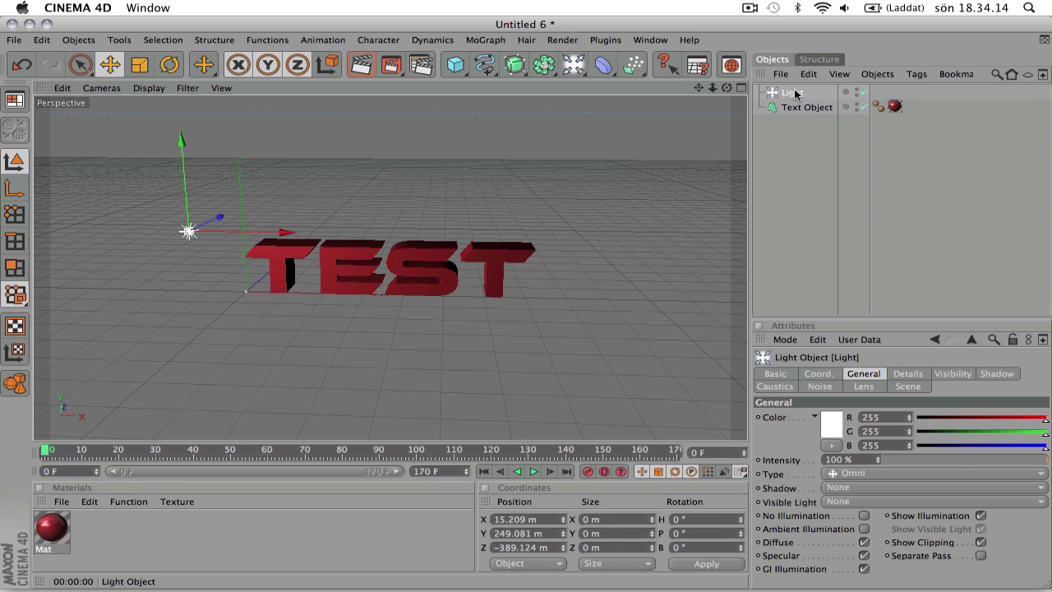
Duplicate the light and move the copy along X to about 768 m, past the text's far end
left_click_drag(794, 93, 798, 108, "ctrl")
left_click_drag(265, 234, 667, 237)
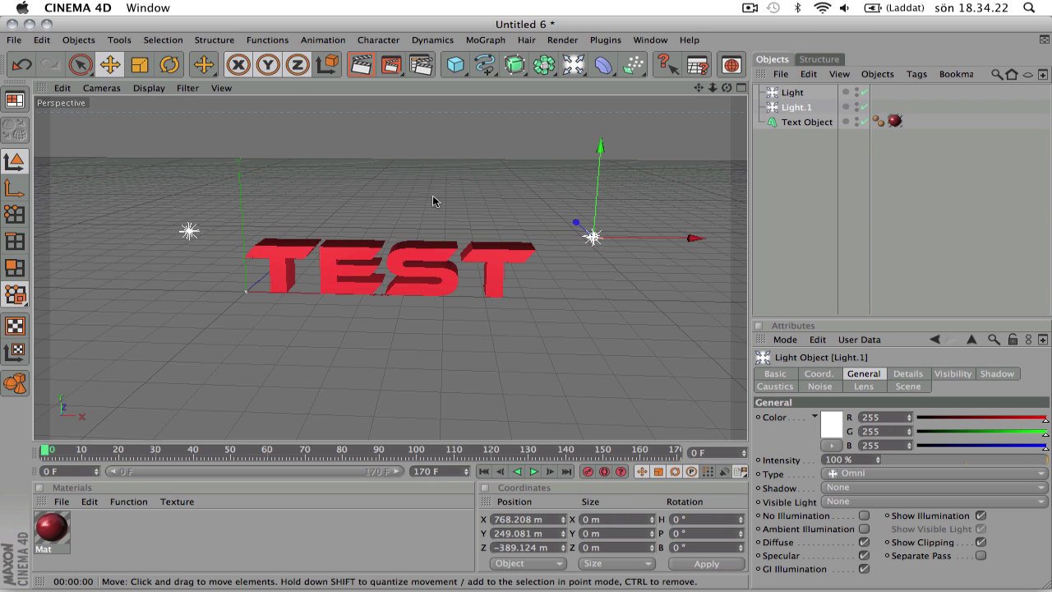
scroll(434, 199, "up", 5)
scroll(494, 124, "down", 3)
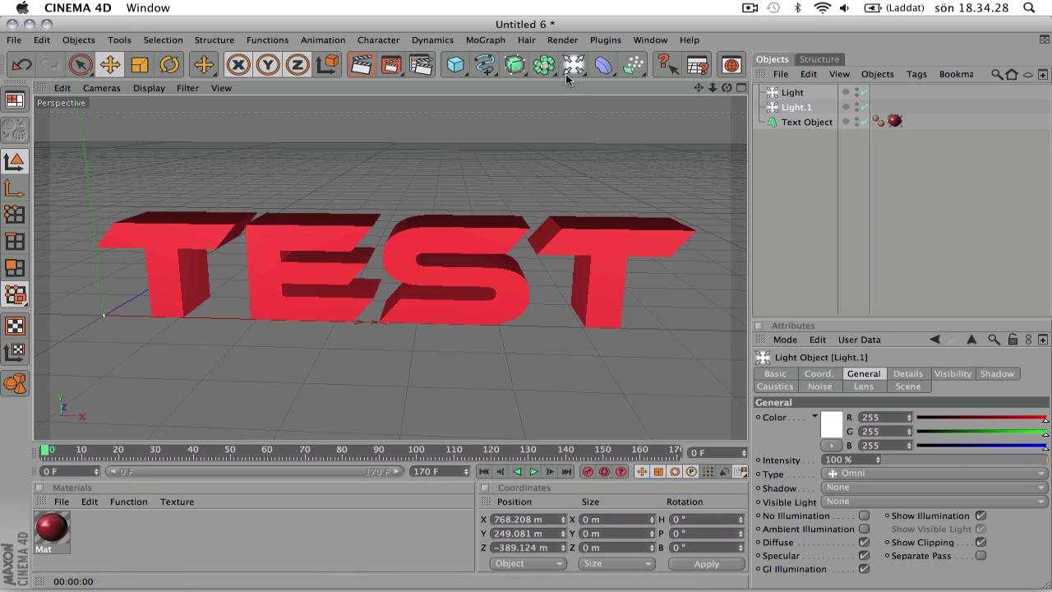
Add a floor object, rotate it to about 88° pitch as a backdrop, and move it behind the text to about Z 247 m
left_click_drag(573, 68, 734, 130)
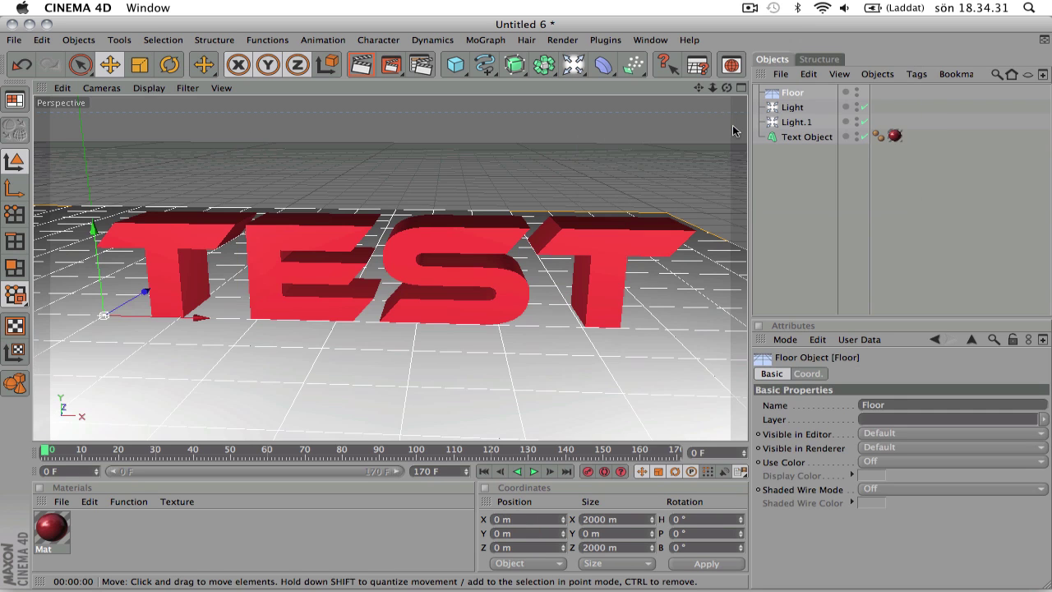
left_click(169, 64)
left_click_drag(80, 287, 80, 287)
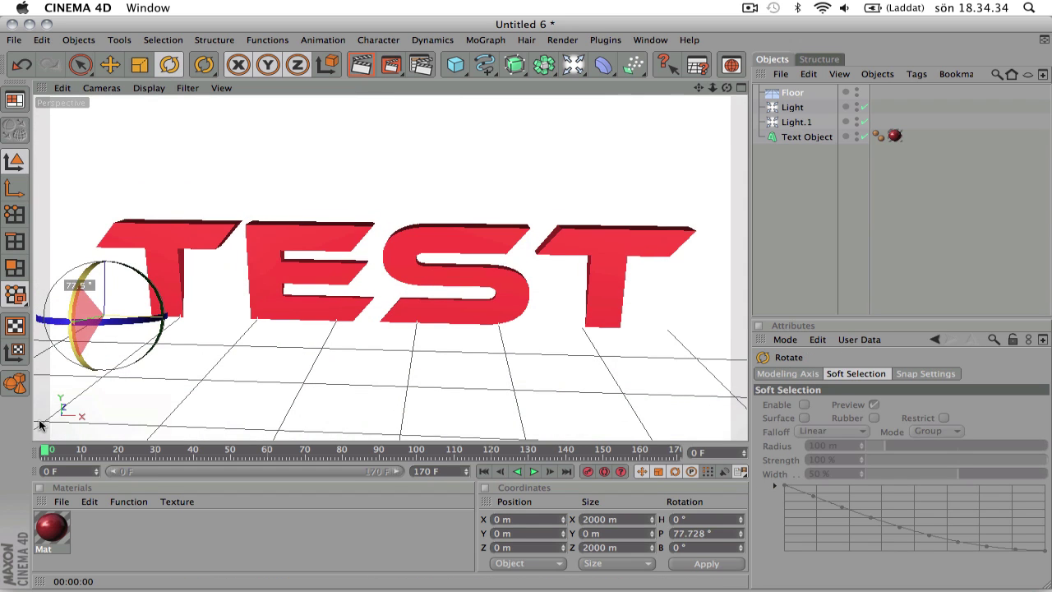
left_click_drag(39, 424, 46, 457)
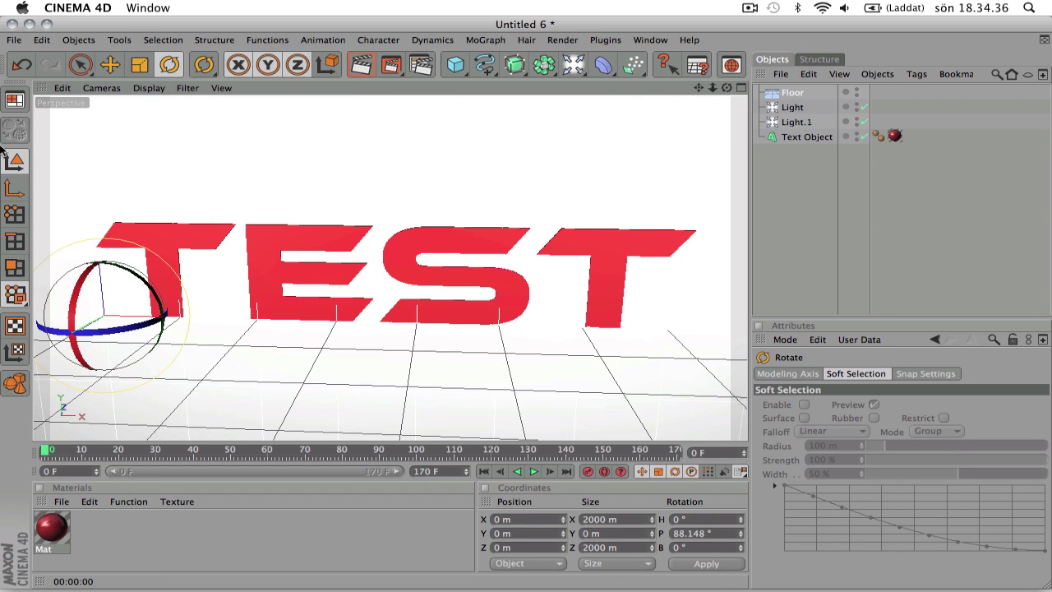
left_click(110, 64)
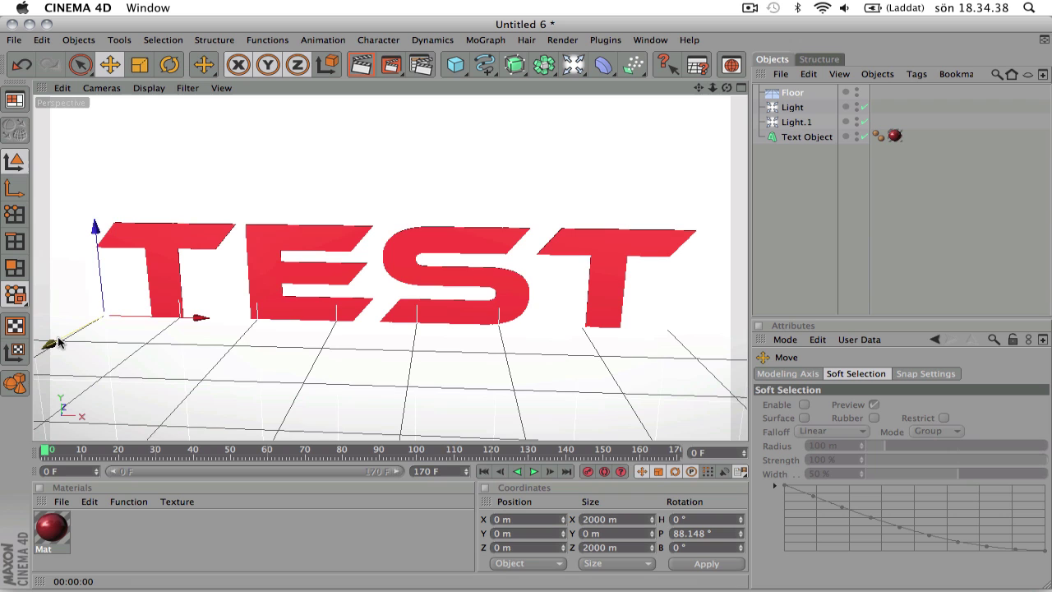
left_click_drag(59, 342, 136, 297)
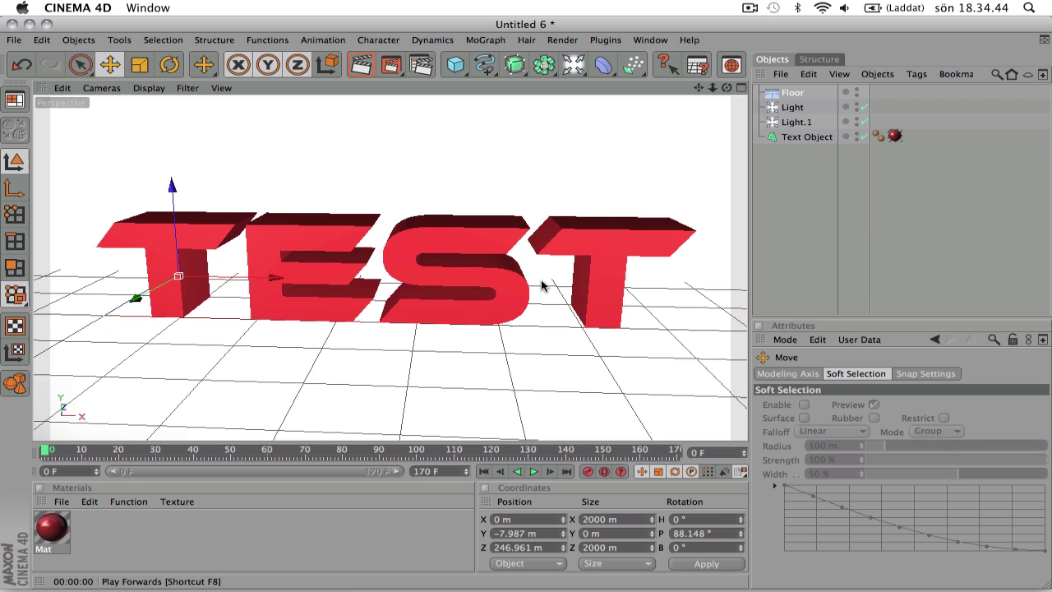
Move the upright floor along X to about 296 m so the backdrop fills the area behind the text
scroll(559, 239, "down", 3)
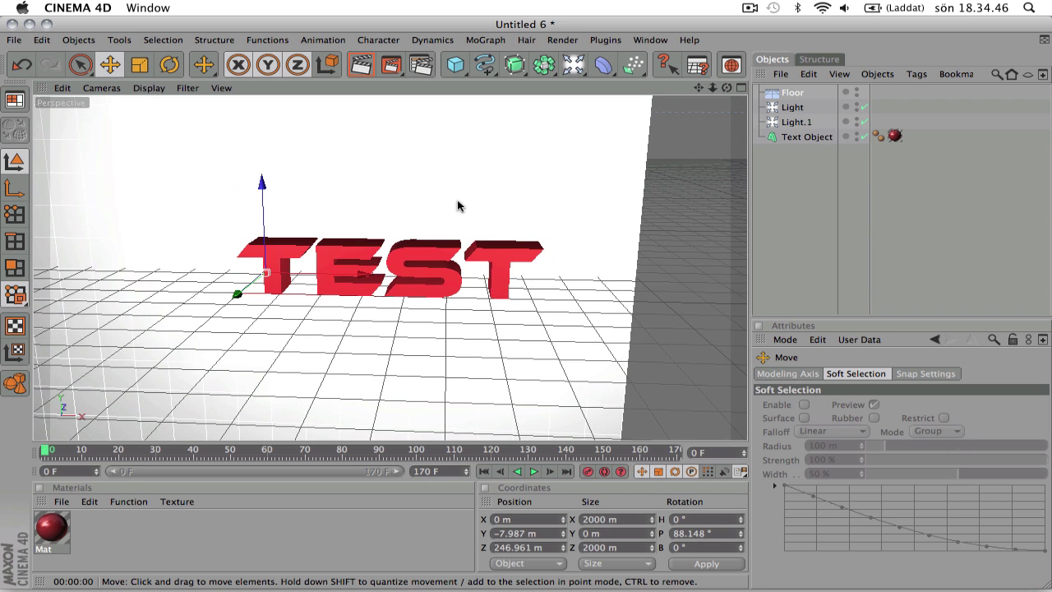
left_click_drag(342, 280, 451, 281)
scroll(352, 288, "up", 4)
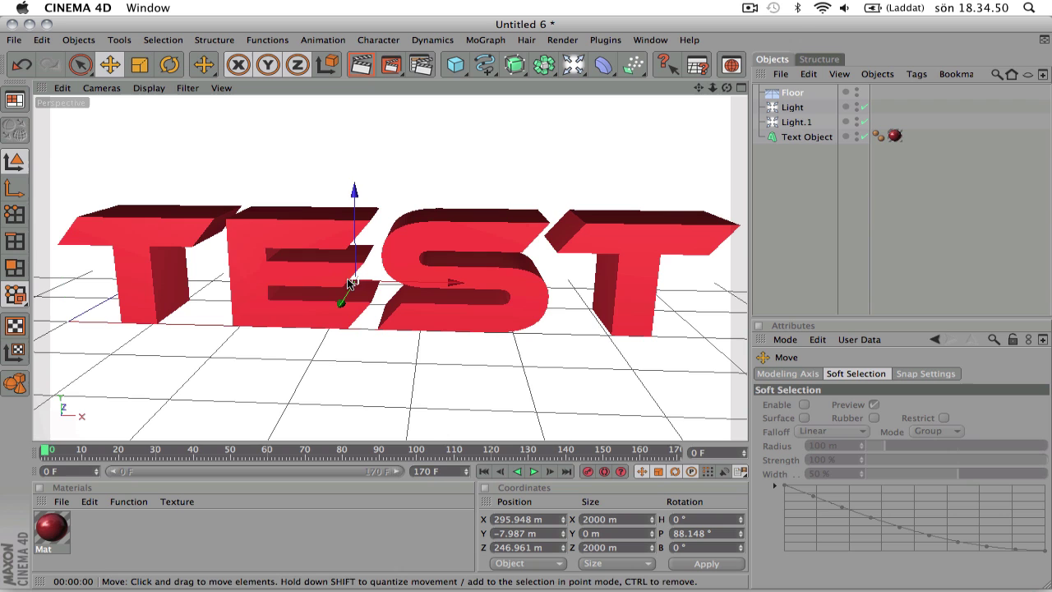
Frame the whole TEST text in the perspective view and add a camera from that viewpoint
scroll(420, 195, "down", 2)
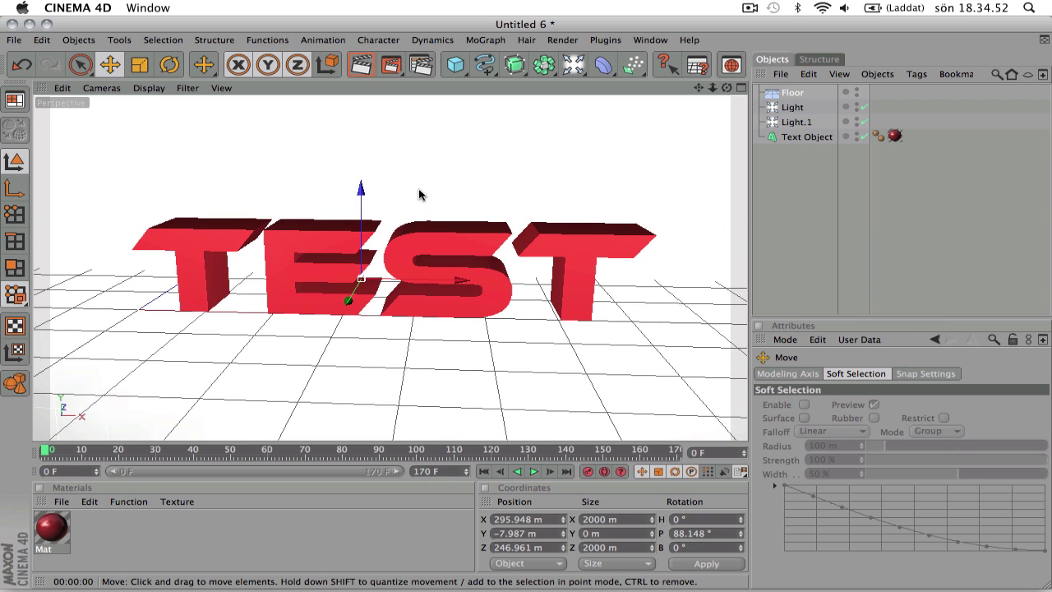
scroll(420, 194, "up", 1)
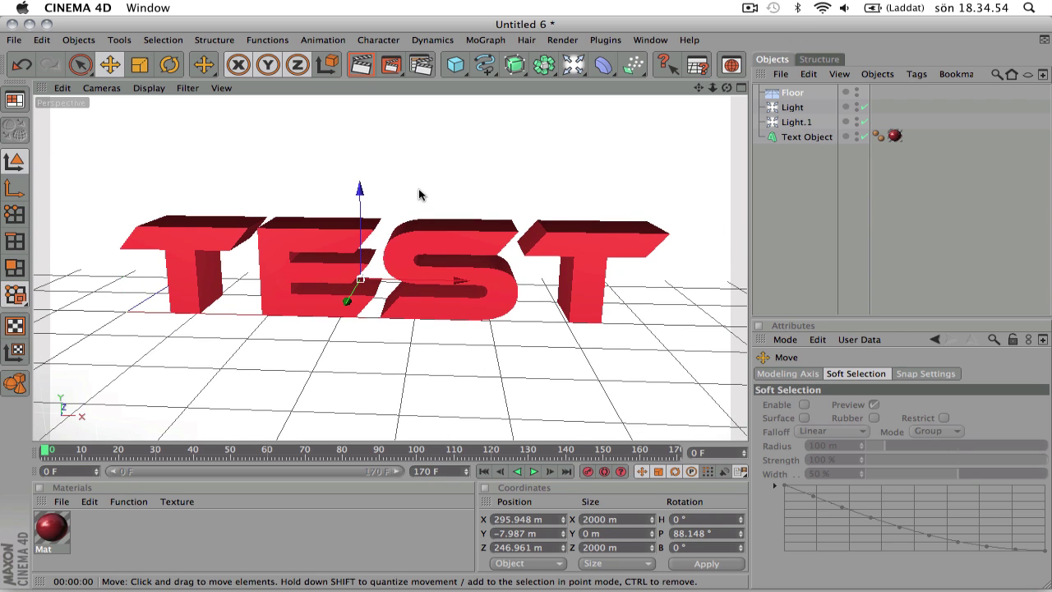
scroll(419, 195, "up", 1)
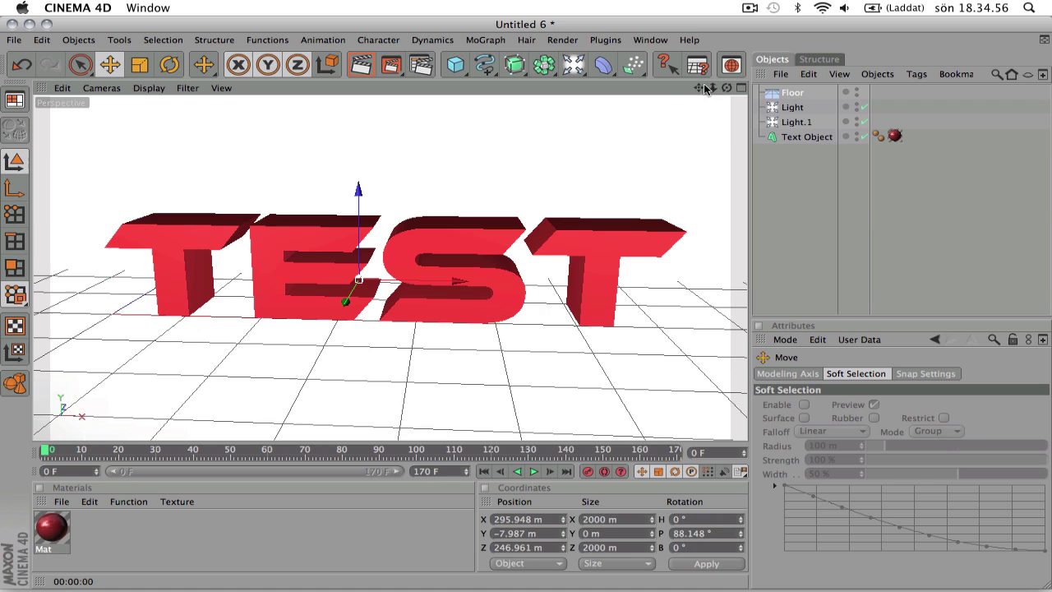
mouse_move(700, 87)
left_mouse_down()
mouse_move(675, 86)
mouse_move(705, 88)
left_mouse_up()
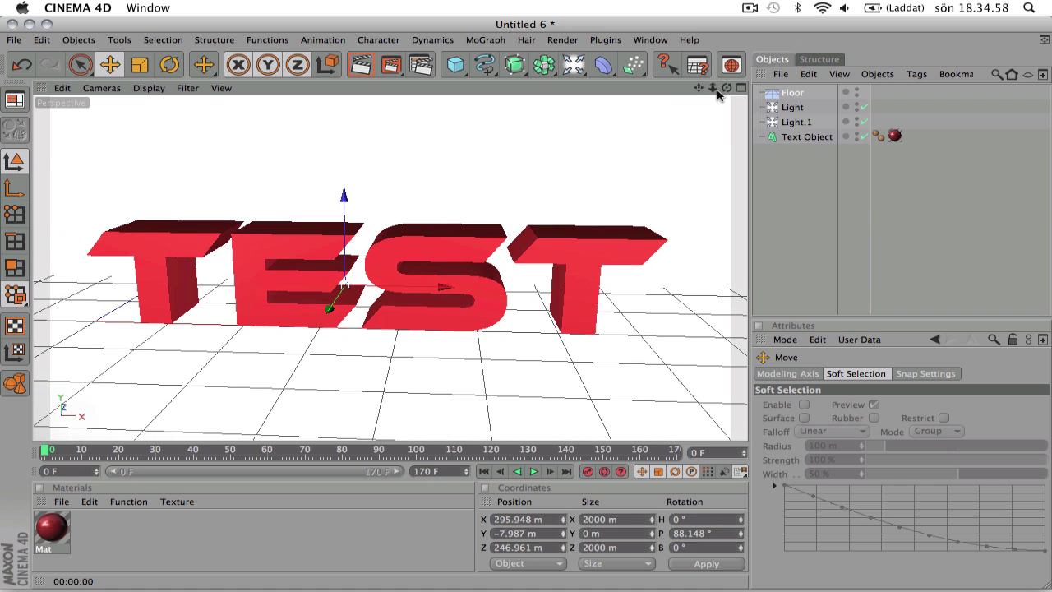
left_click(578, 66)
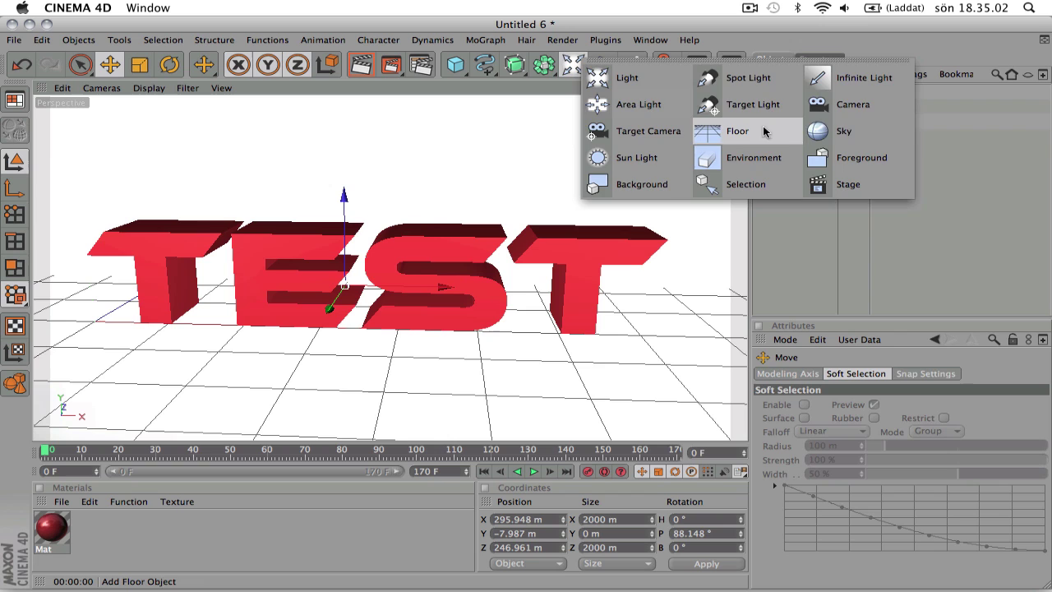
left_click(818, 104)
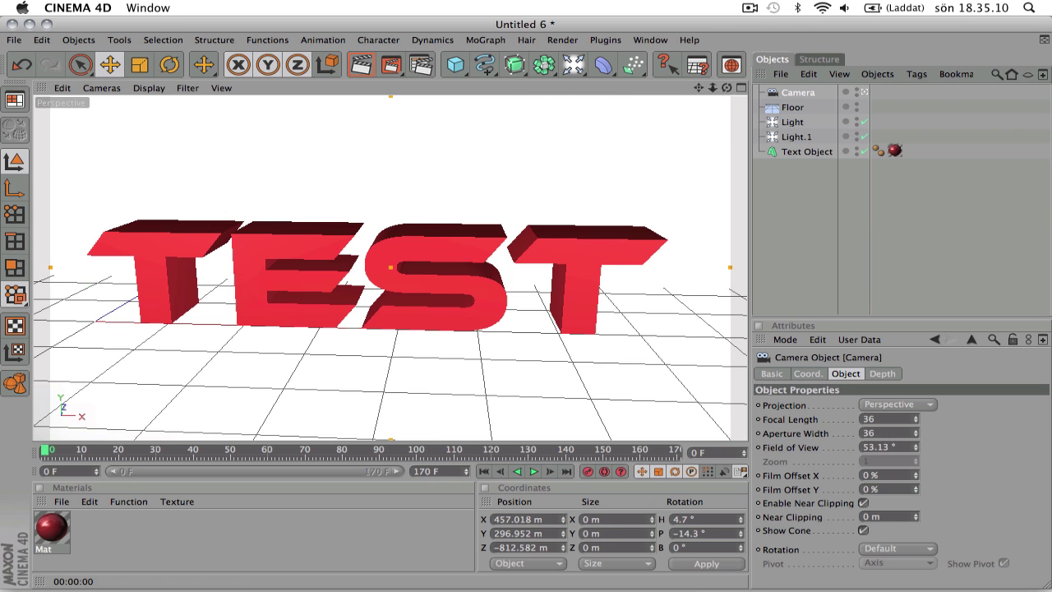
Keyframe the camera orbiting the text, from about -10.9° heading at frame 0 to about 6.1° at frame 170
left_click_drag(727, 87, 701, 91)
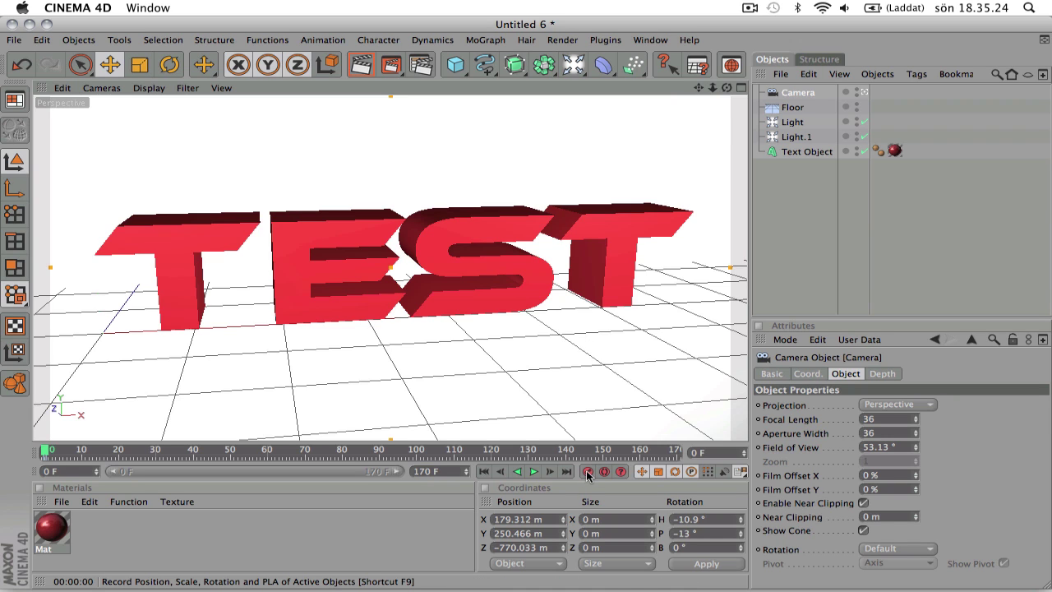
left_click_drag(44, 452, 746, 379)
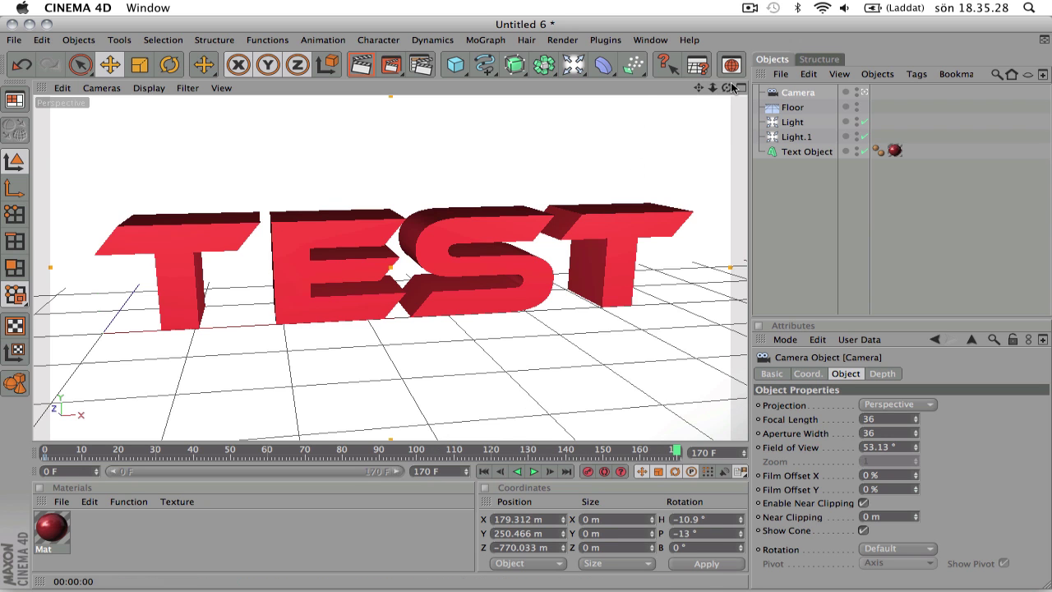
left_click_drag(728, 88, 576, 89)
left_click_drag(716, 85, 695, 112)
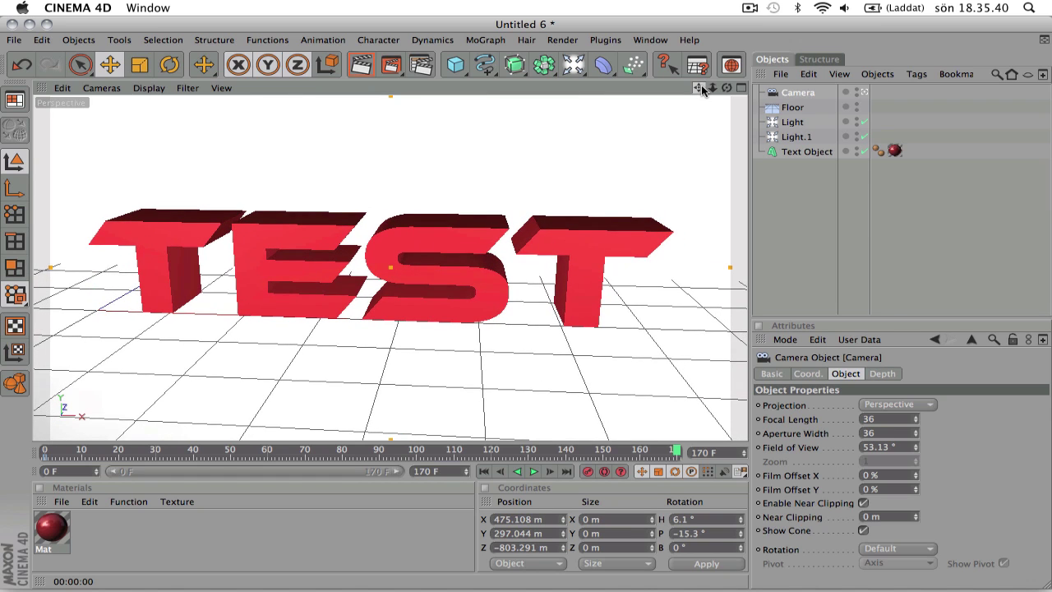
Play the camera animation from the start to check the move, stop it and return to frame 0
left_click(484, 471)
left_click(533, 473)
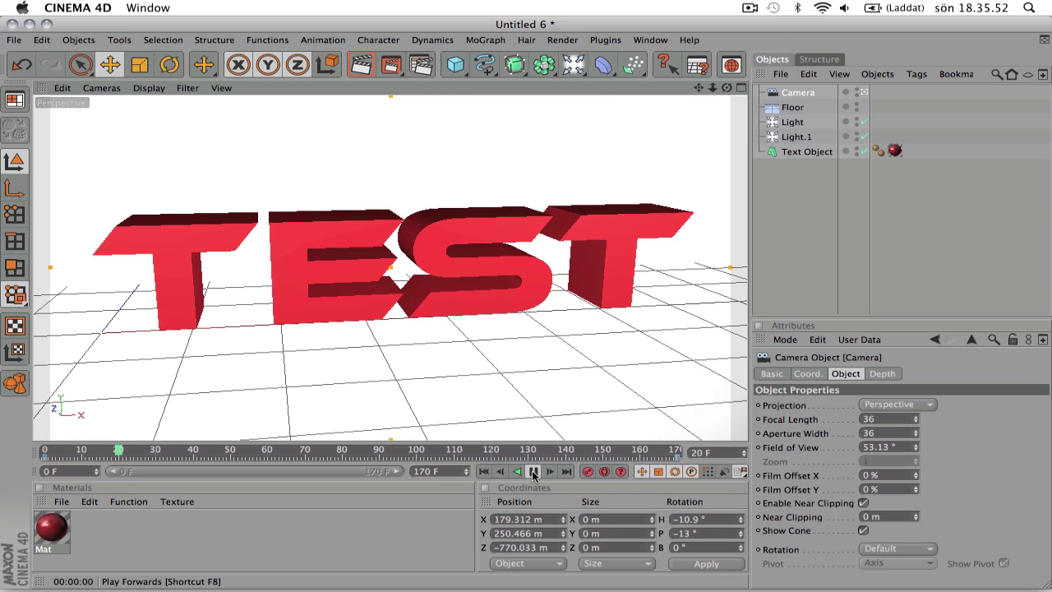
left_click(533, 473)
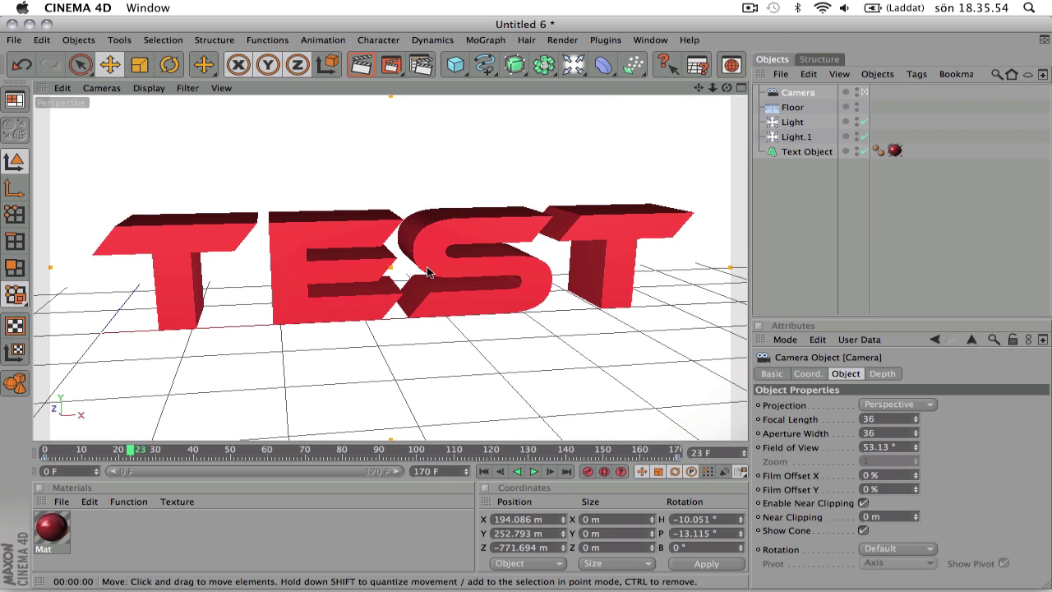
left_click(485, 473)
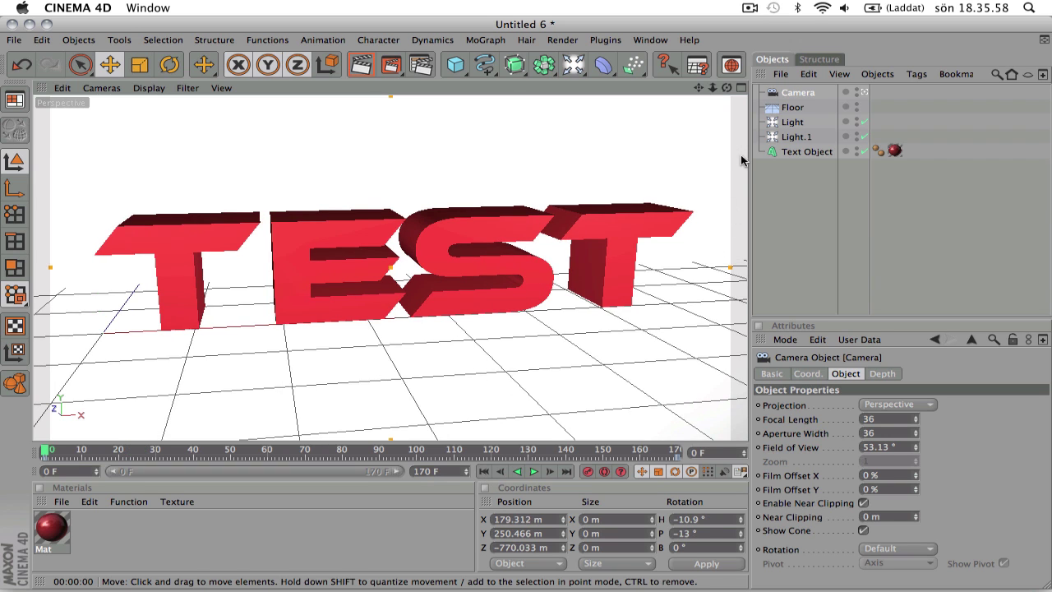
Make the TEST text object editable and rotate its first T freely around several axes so it tumbles out of place
left_click(793, 153)
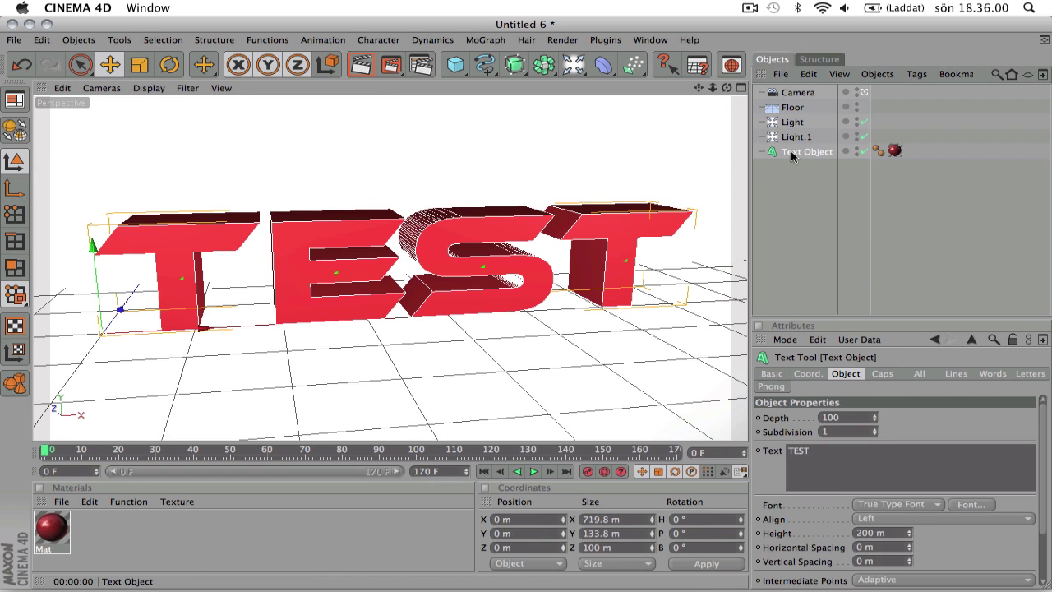
key("c")
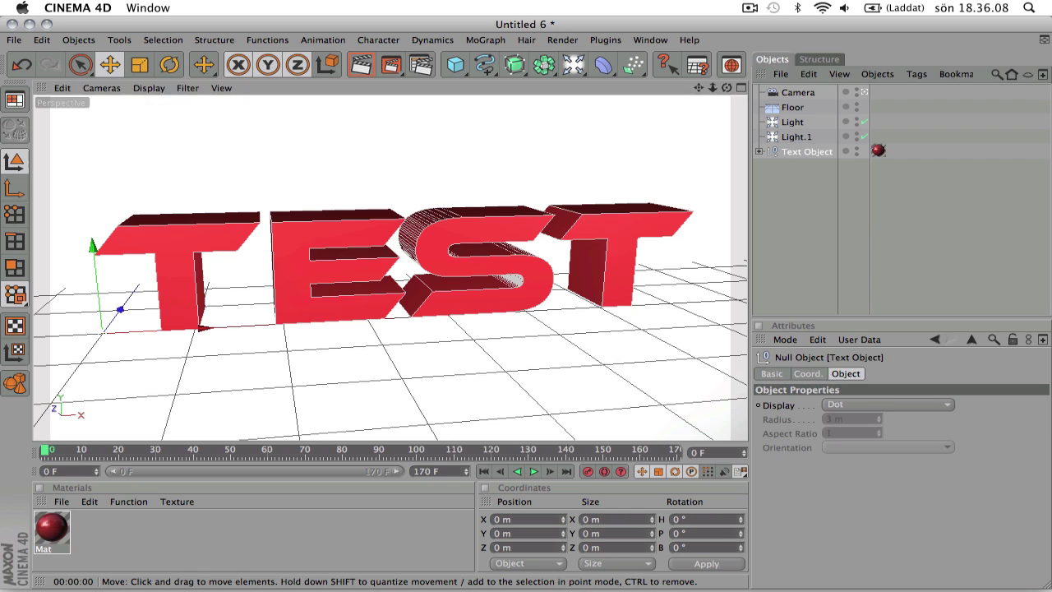
left_click(187, 238)
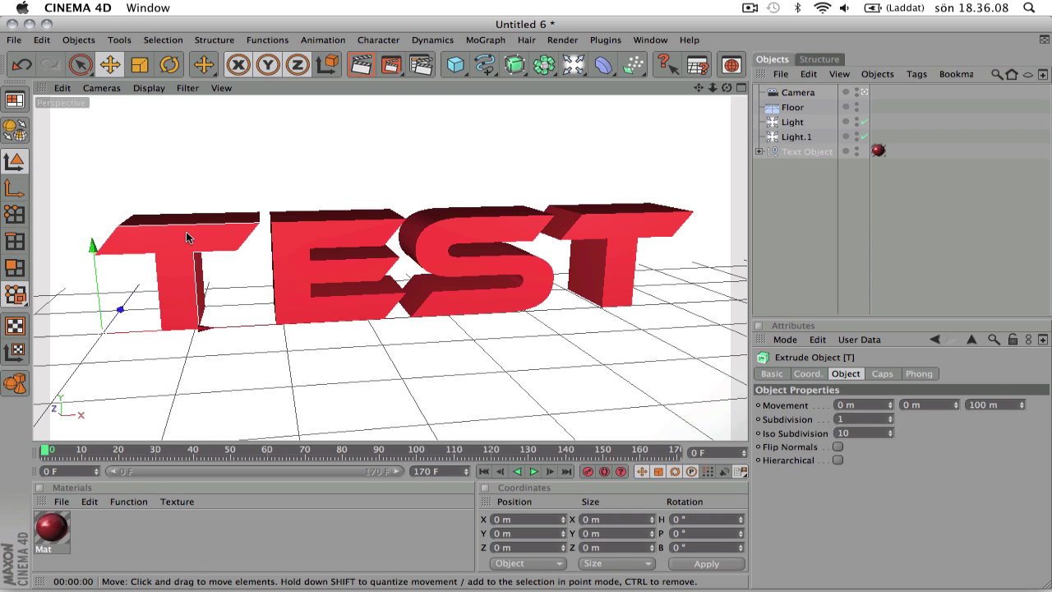
left_click(169, 64)
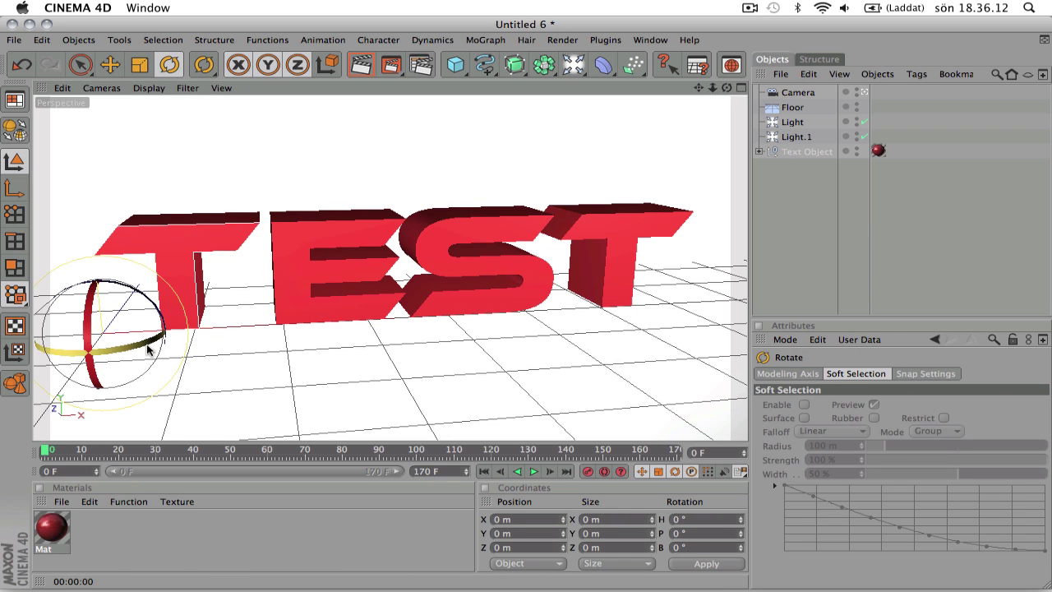
left_click_drag(152, 339, 50, 422)
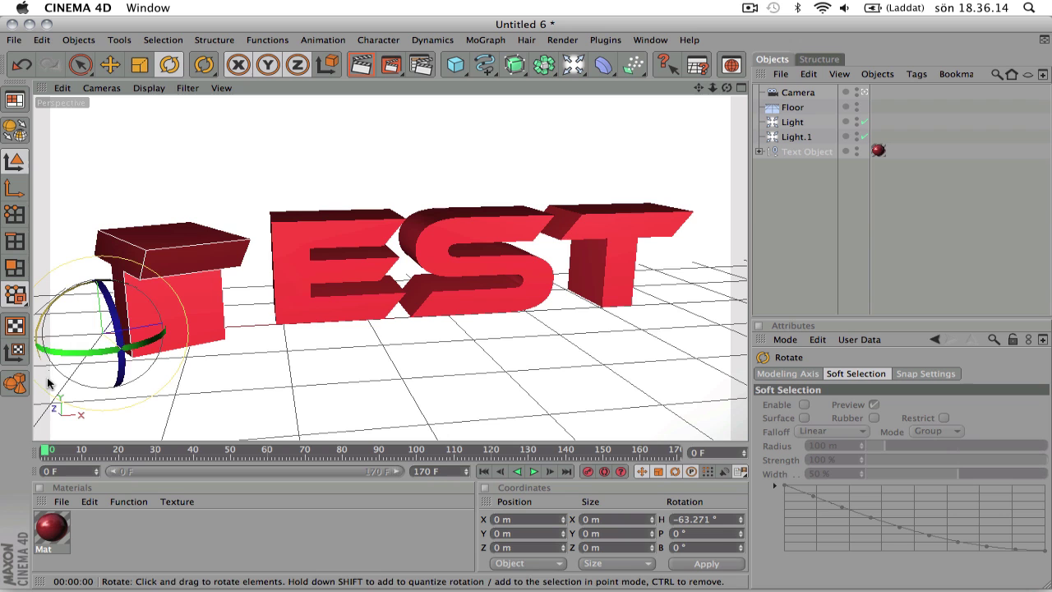
left_click_drag(41, 354, 117, 378)
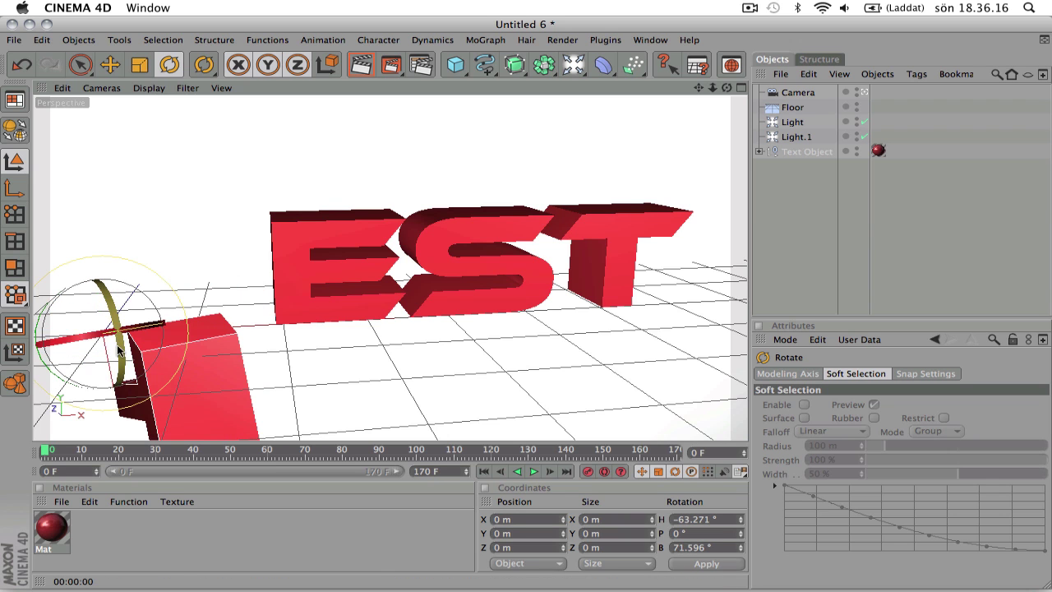
left_click_drag(103, 327, 8, 308)
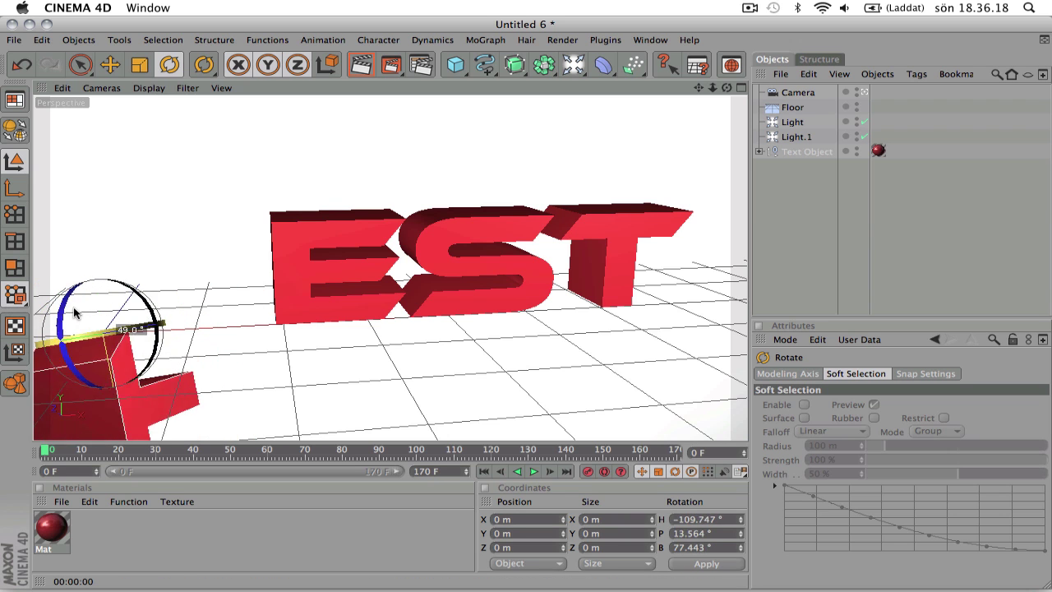
Tilt the E, S and last T individually, with the S at about 45° pitch and the T at about -44° heading, -53° pitch
left_click(280, 263)
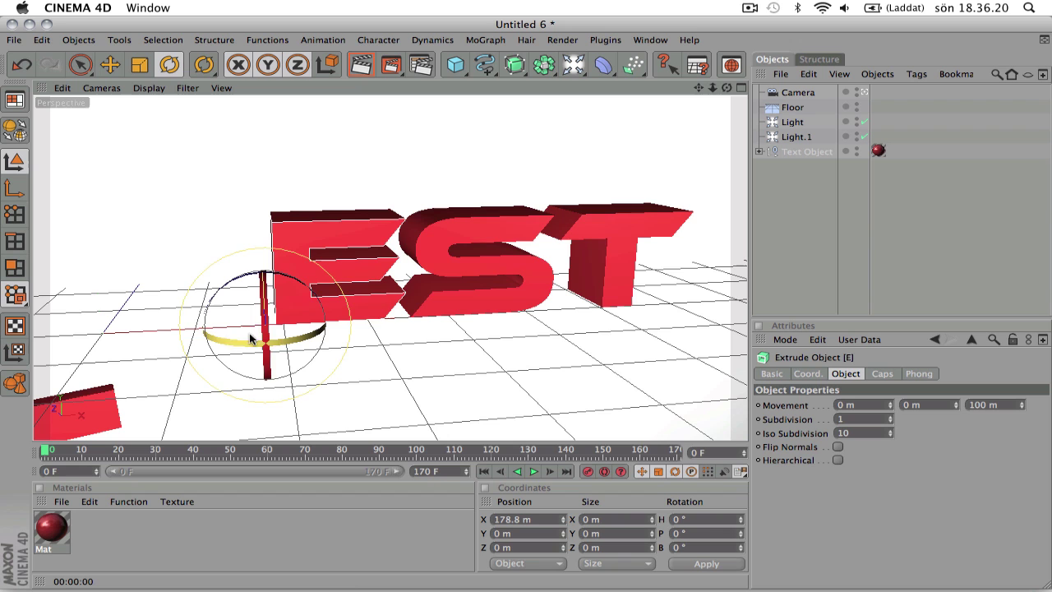
left_click_drag(262, 335, 254, 219)
left_click(429, 245)
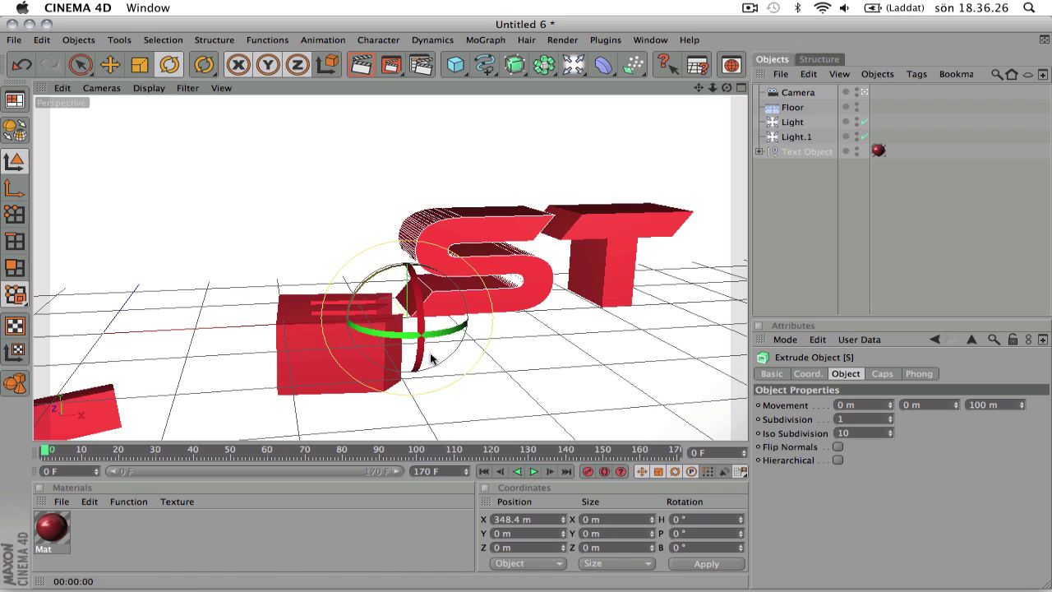
left_click_drag(416, 344, 639, 223)
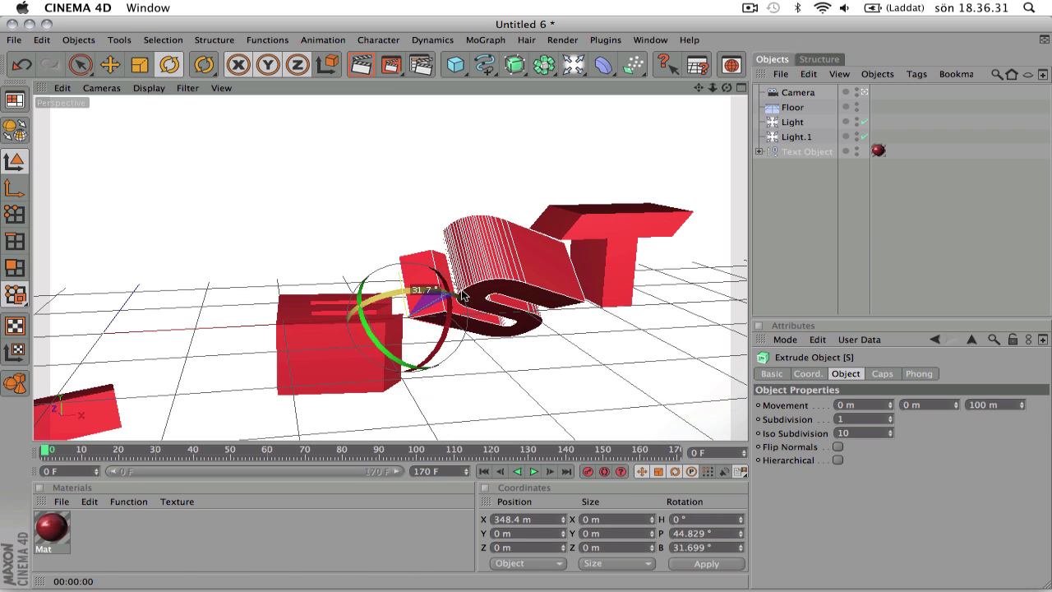
left_click(602, 219)
left_click_drag(579, 329, 561, 241)
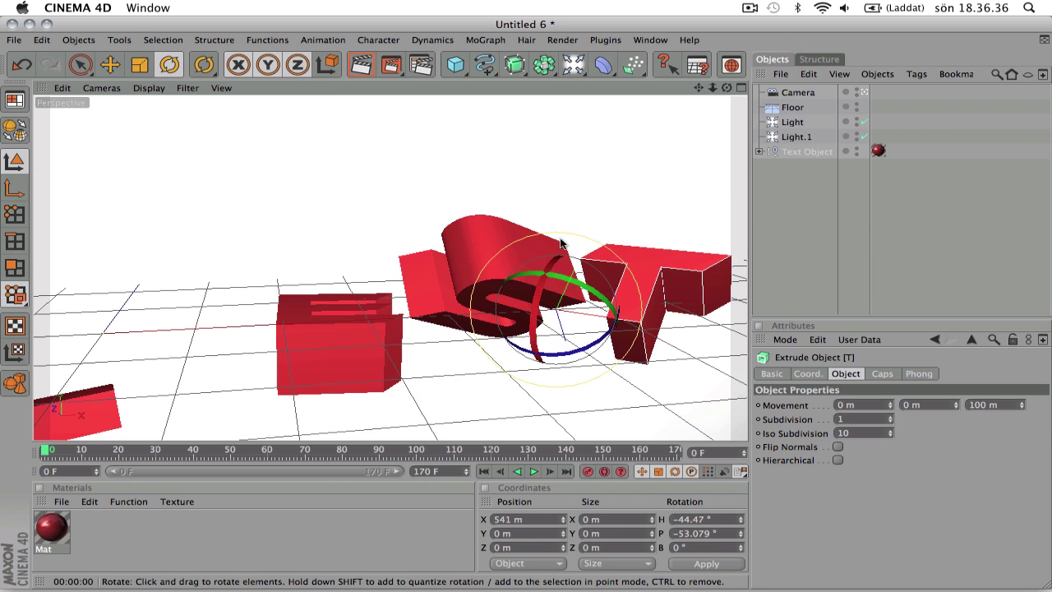
Roll the last T to a bank of about 51.65° and expand the Text Object hierarchy down to its individual letters
left_click_drag(552, 366, 500, 352)
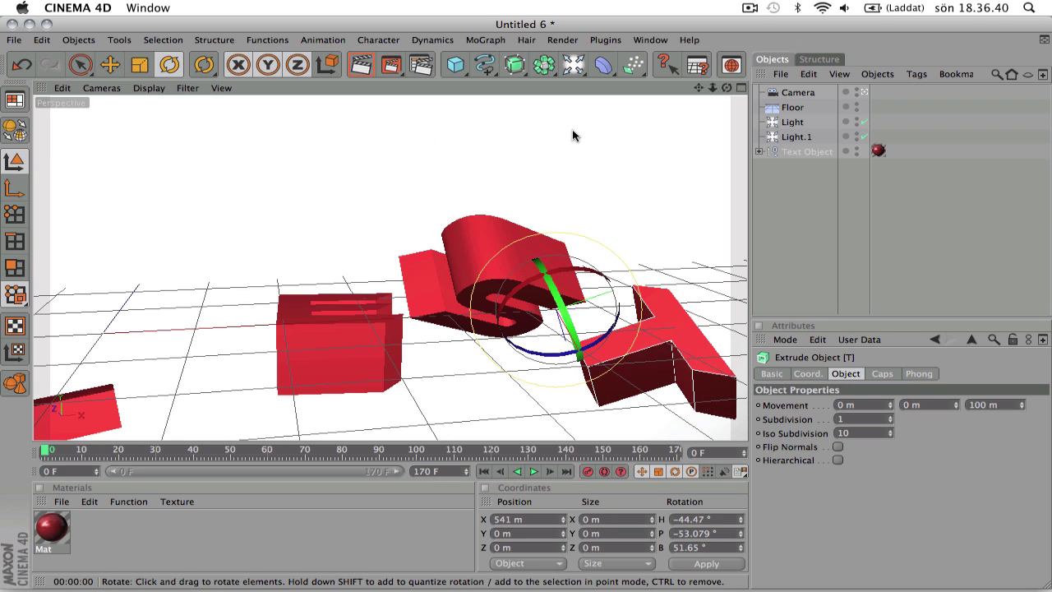
left_click(793, 151)
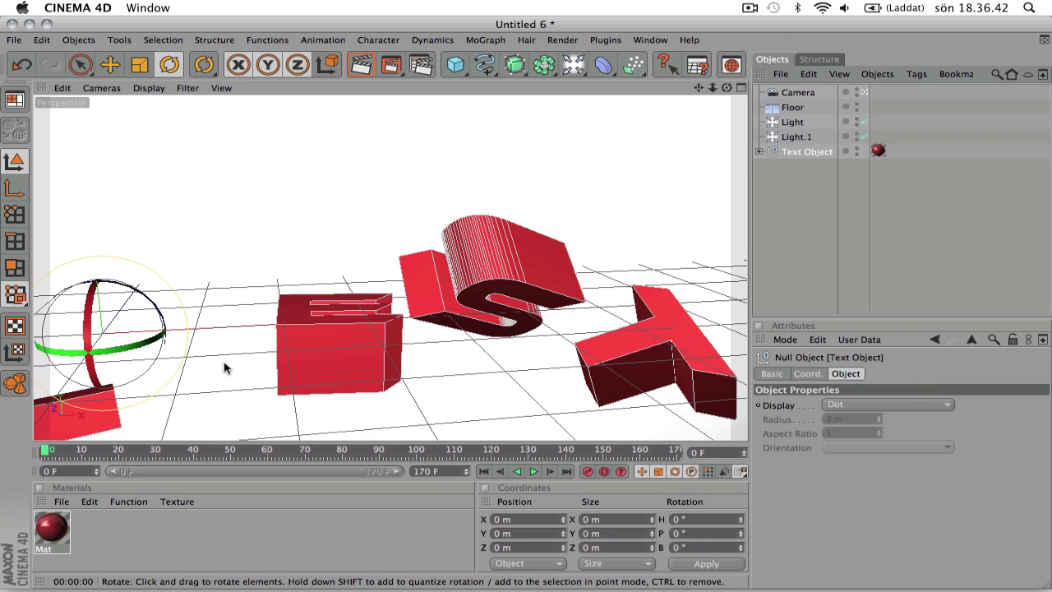
left_click(760, 151)
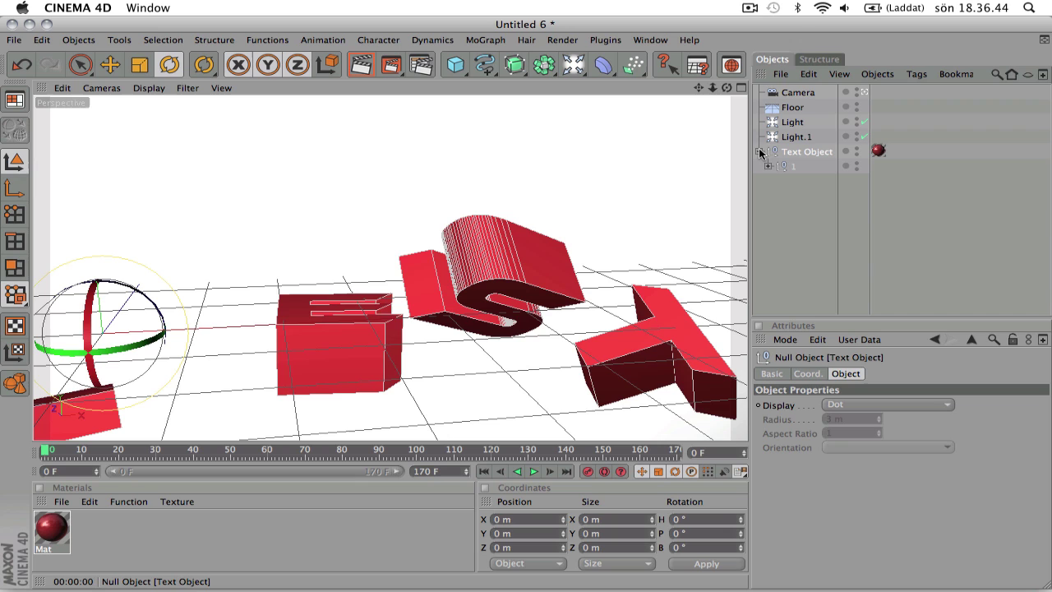
left_click(768, 166)
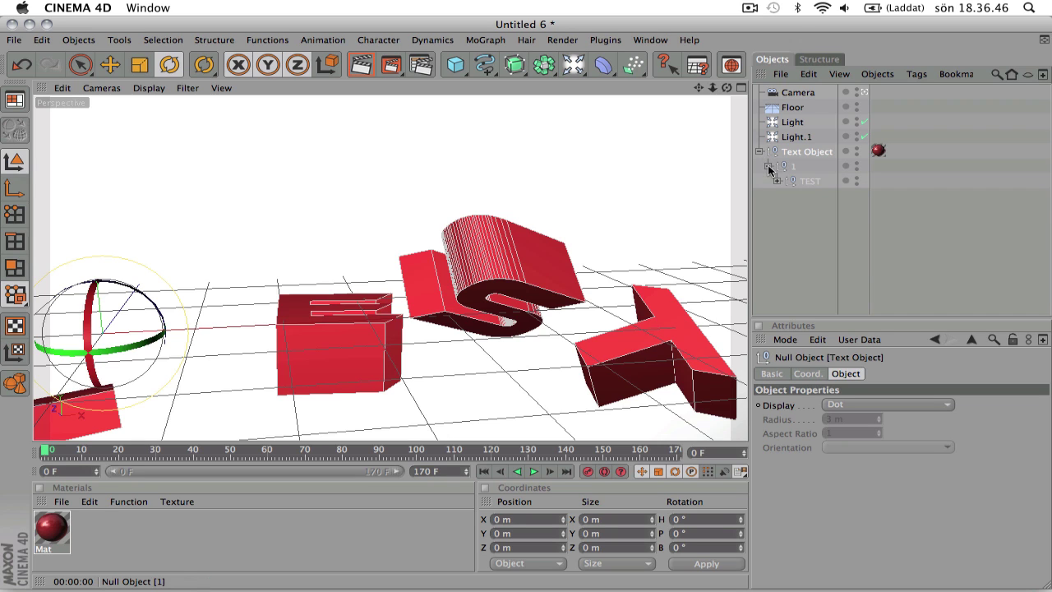
left_click(777, 181)
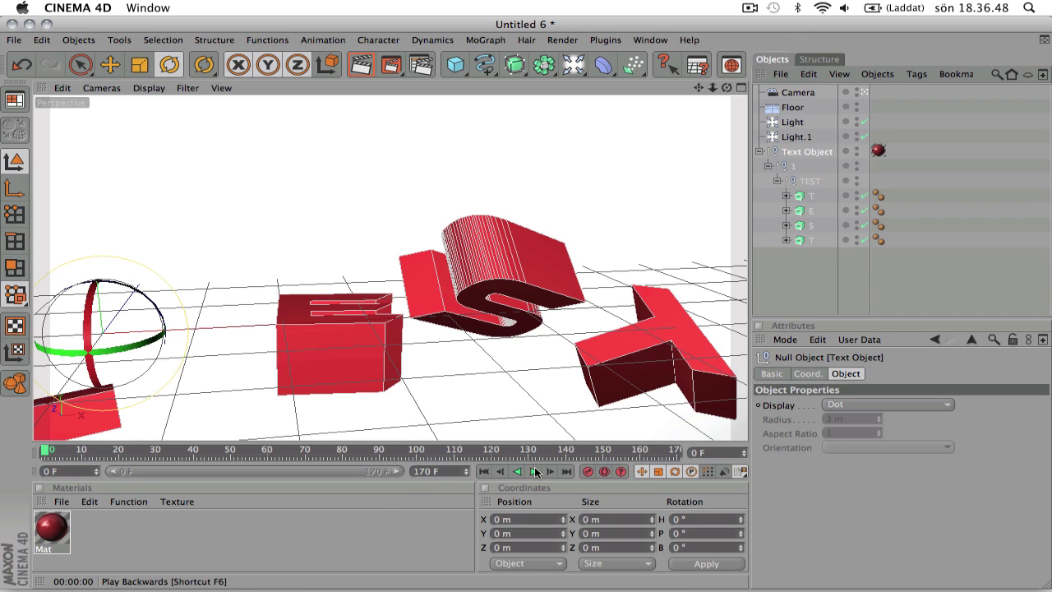
Select all four letter extrudes T, E, S and T together and record their tumbled pose as a keyframe at frame 0
left_click(811, 238)
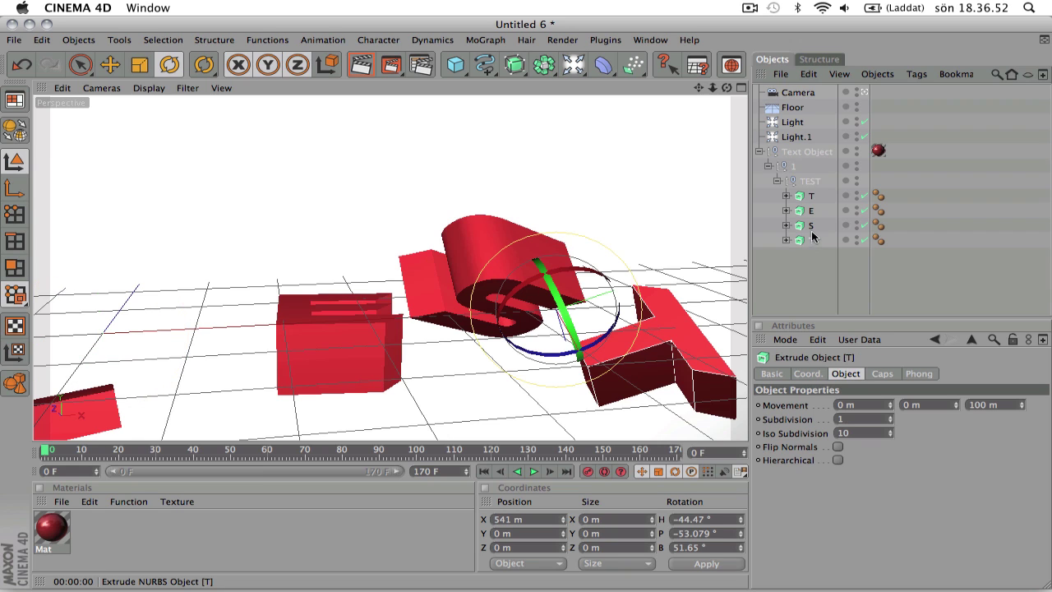
left_click(759, 152)
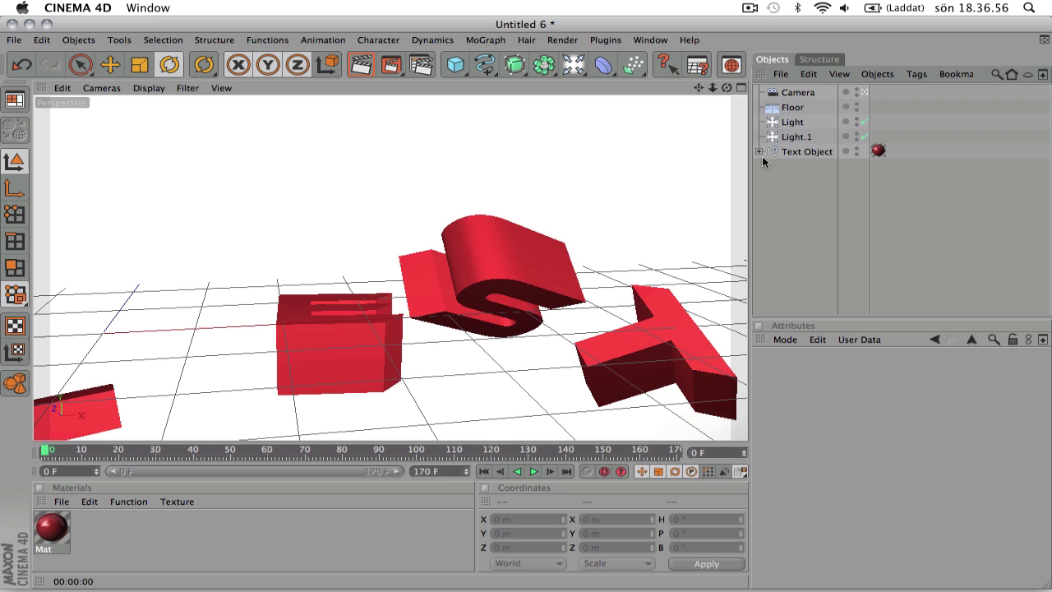
left_click(759, 152)
left_click(818, 201)
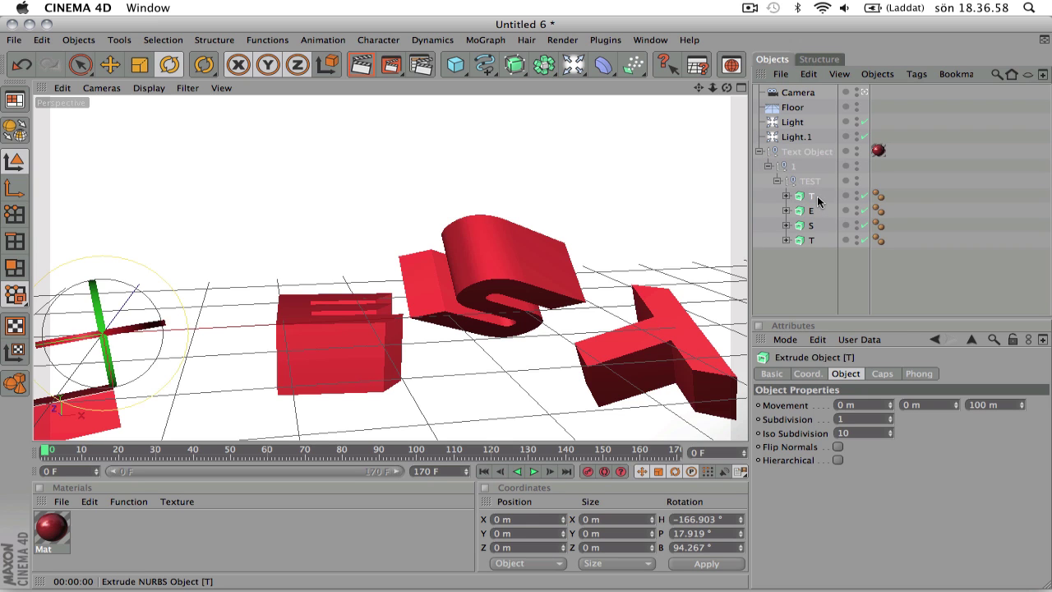
left_click(818, 211)
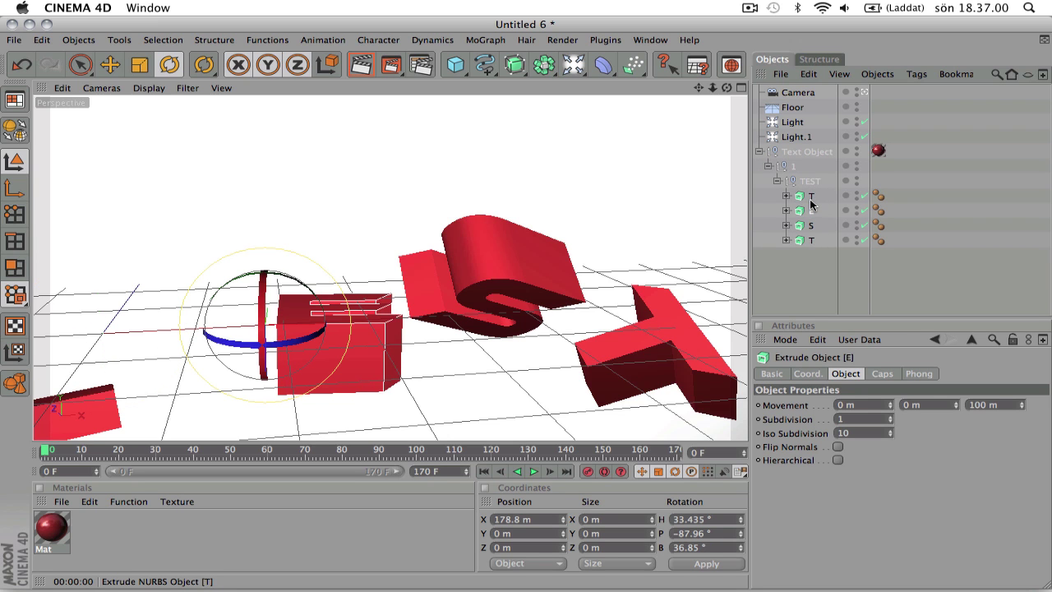
left_click(812, 200)
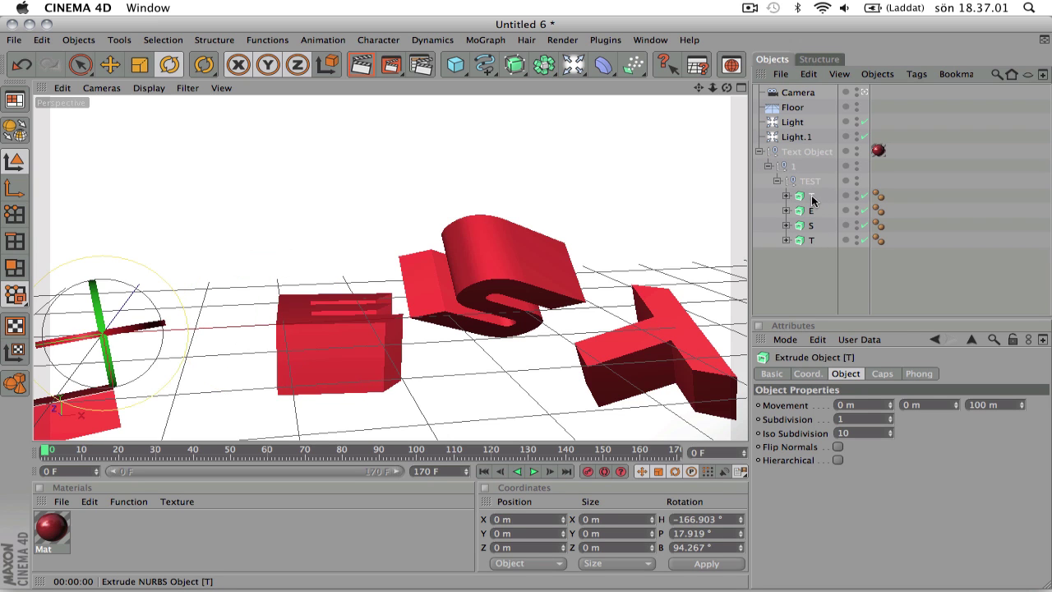
left_click(812, 240, "shift")
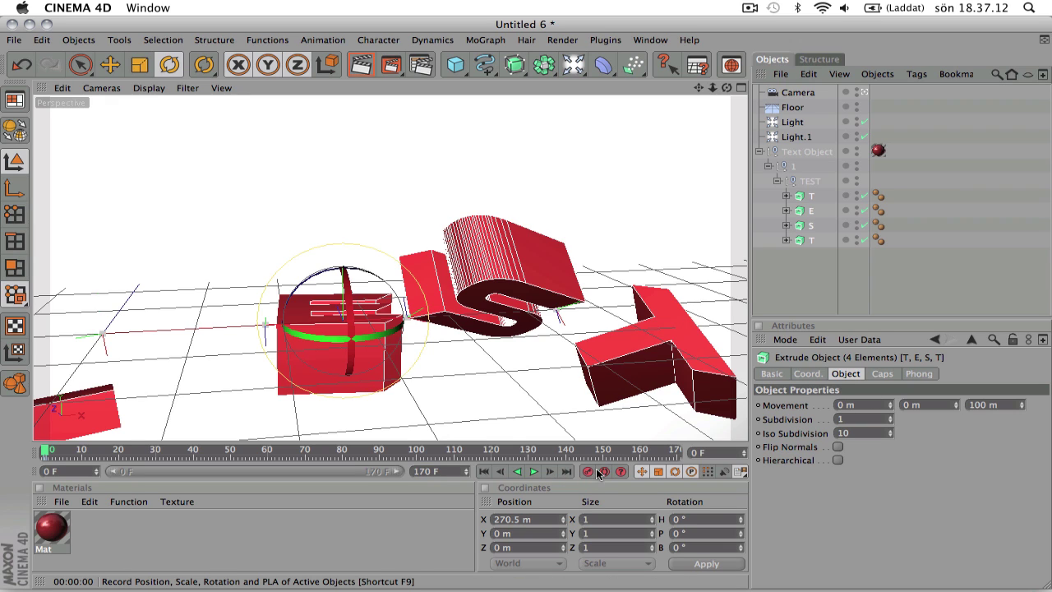
At frame 150, set the heading, pitch and bank of all four letters to 0° and record a keyframe
left_click_drag(49, 450, 603, 450)
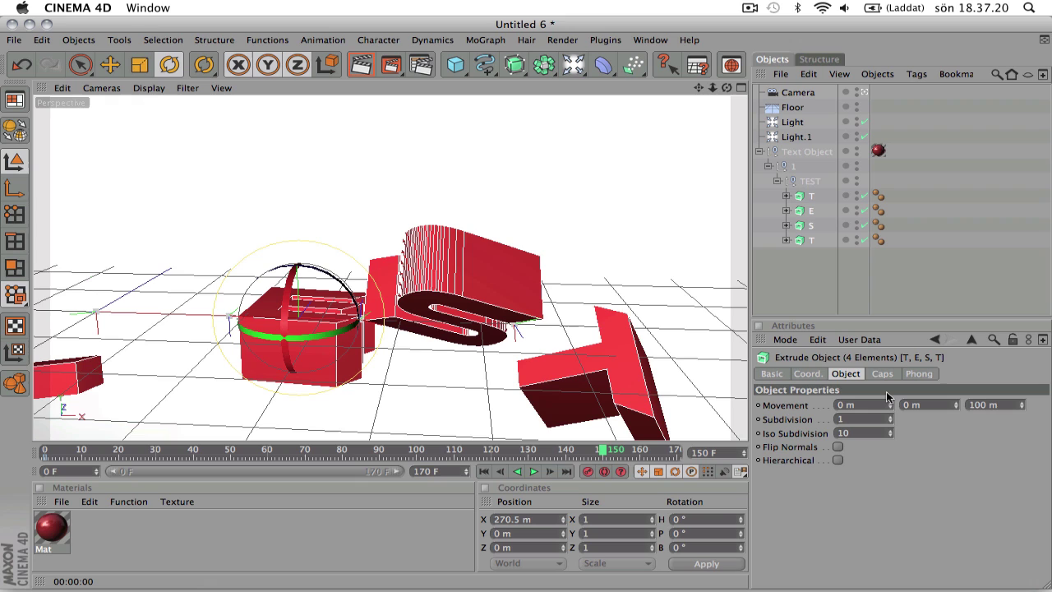
left_click(809, 373)
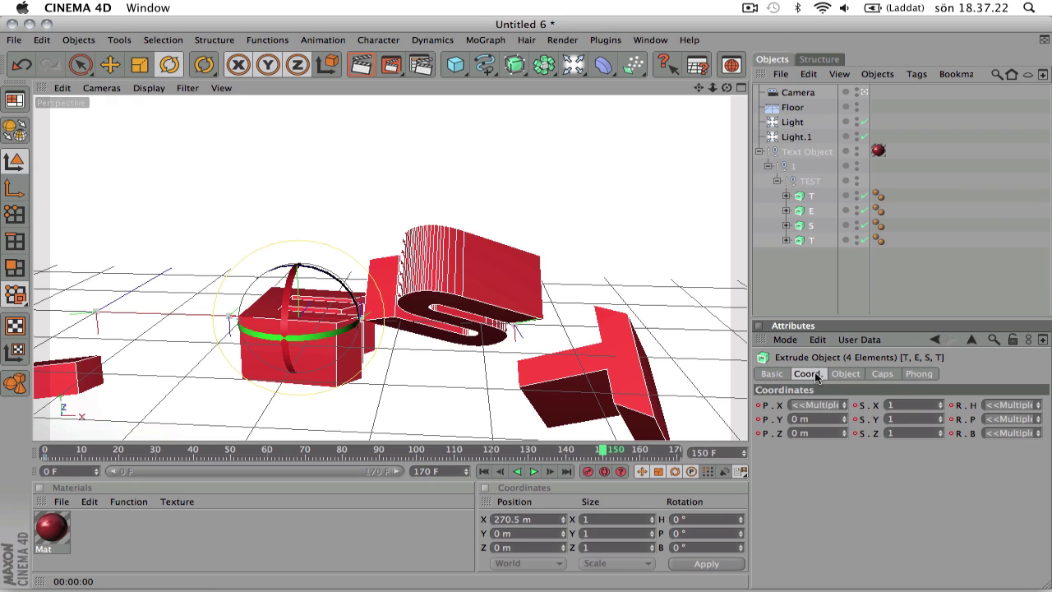
left_click(1027, 406)
type("0")
left_click(1003, 419)
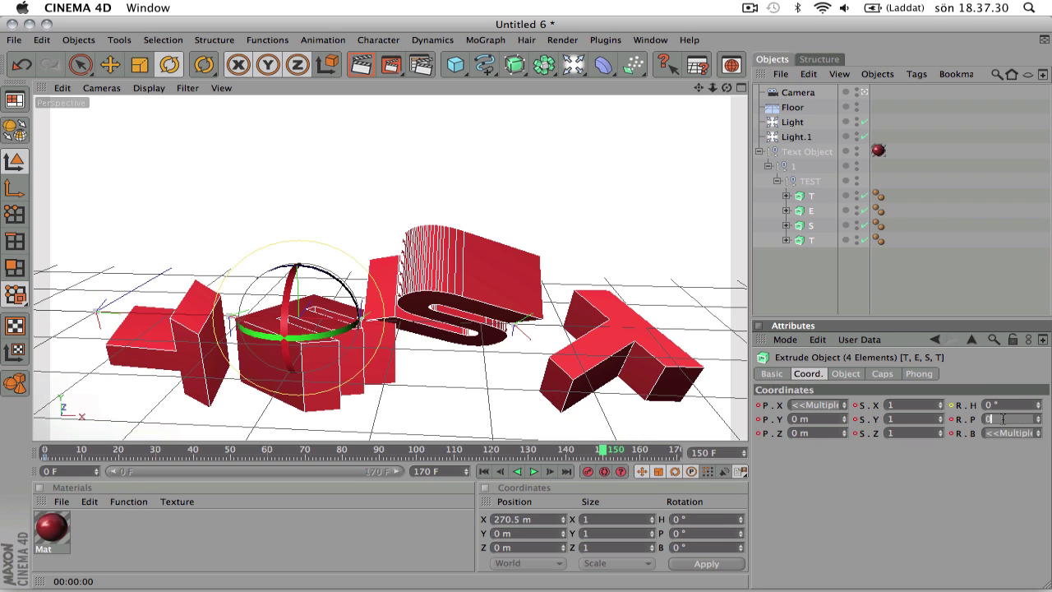
left_click(1005, 433)
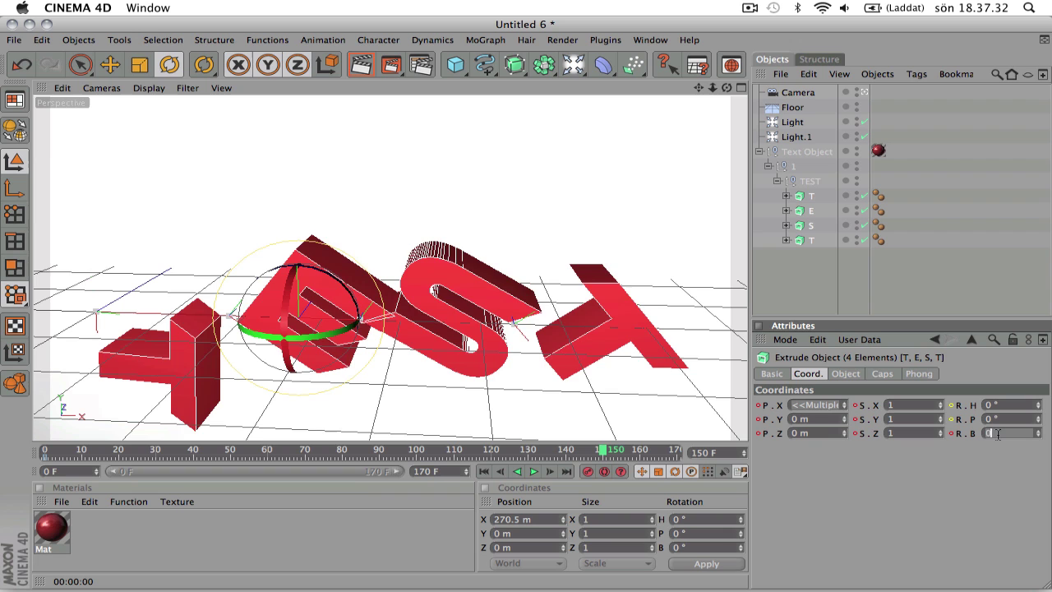
type("0")
key("Return")
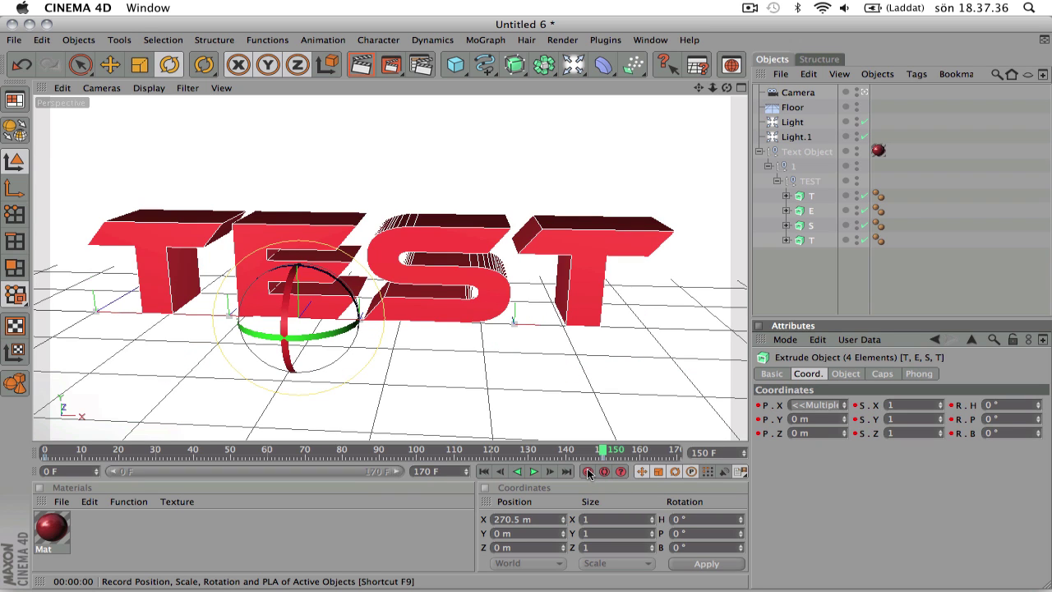
Play the letter animation from frame 0, step back from frame 129 to 122 to inspect the first T against the E, and return to the start
left_click(484, 472)
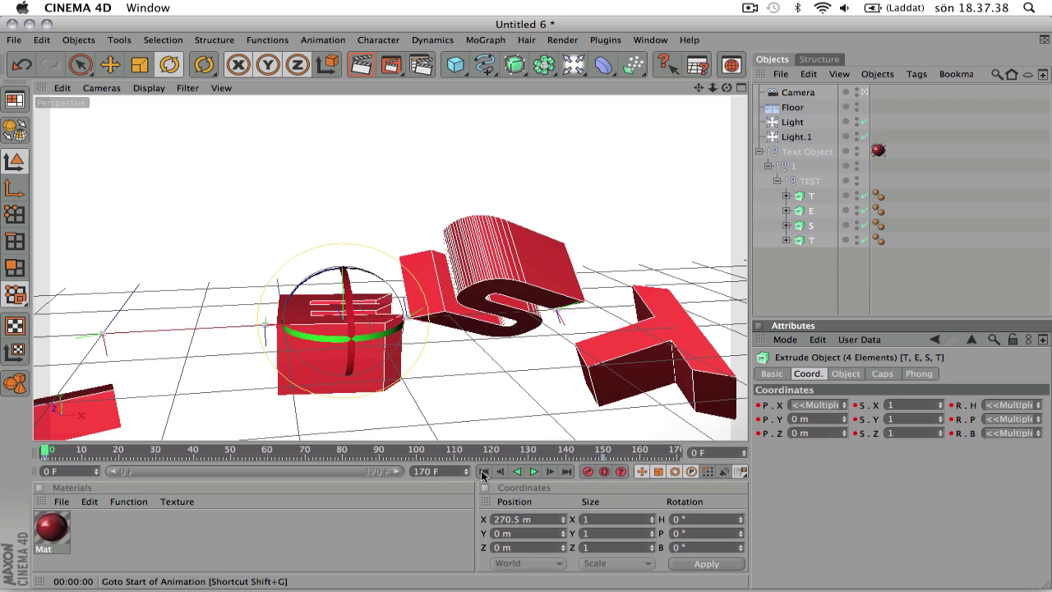
left_click(533, 471)
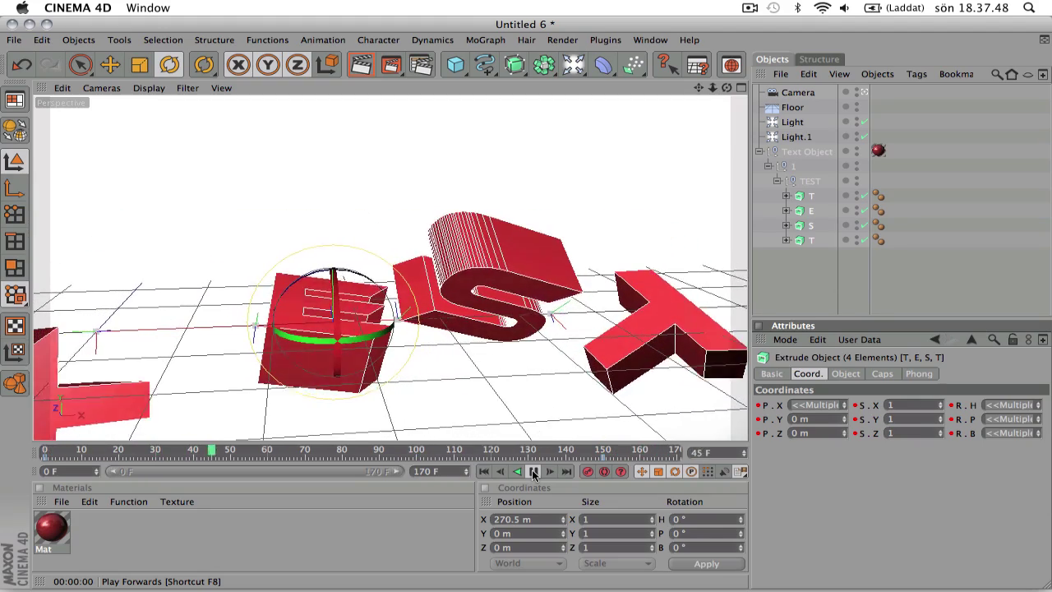
left_click(534, 475)
left_click(524, 451)
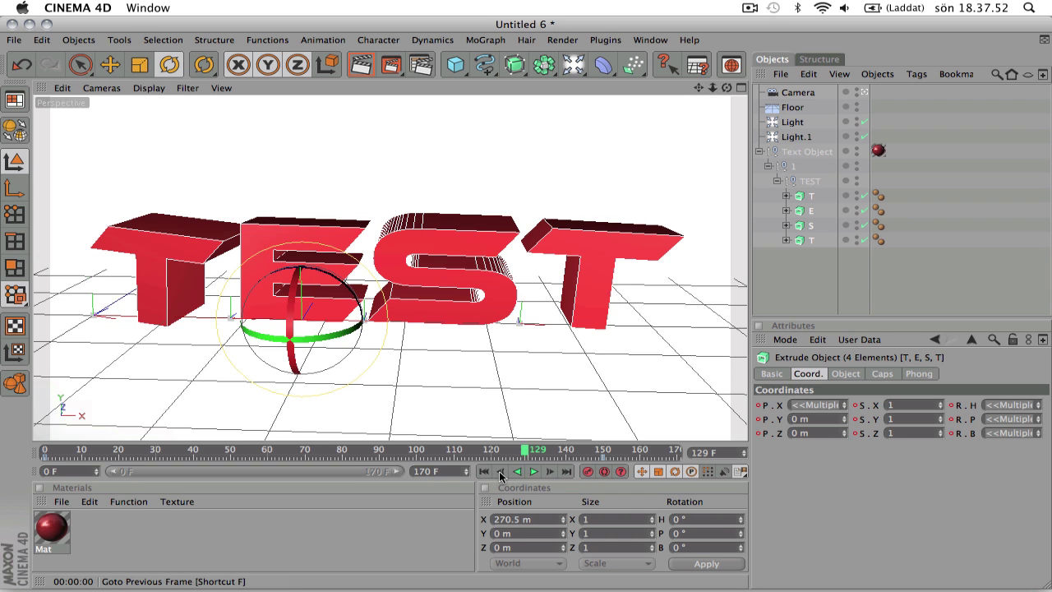
left_click(500, 472)
left_click(501, 472)
left_click(500, 472)
left_click(501, 471)
left_click(500, 472)
left_click(500, 472)
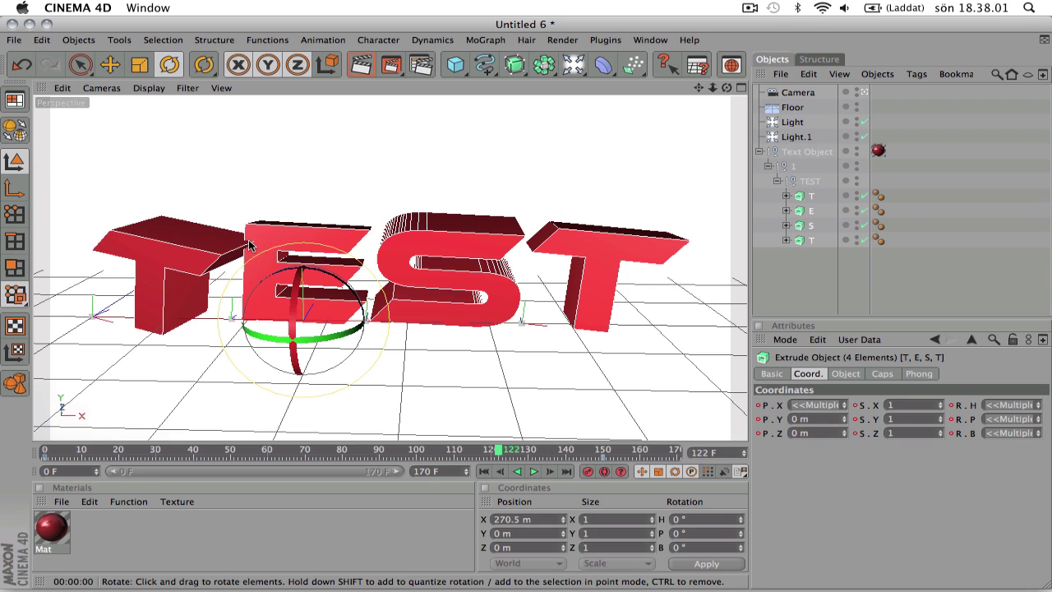
left_click(482, 472)
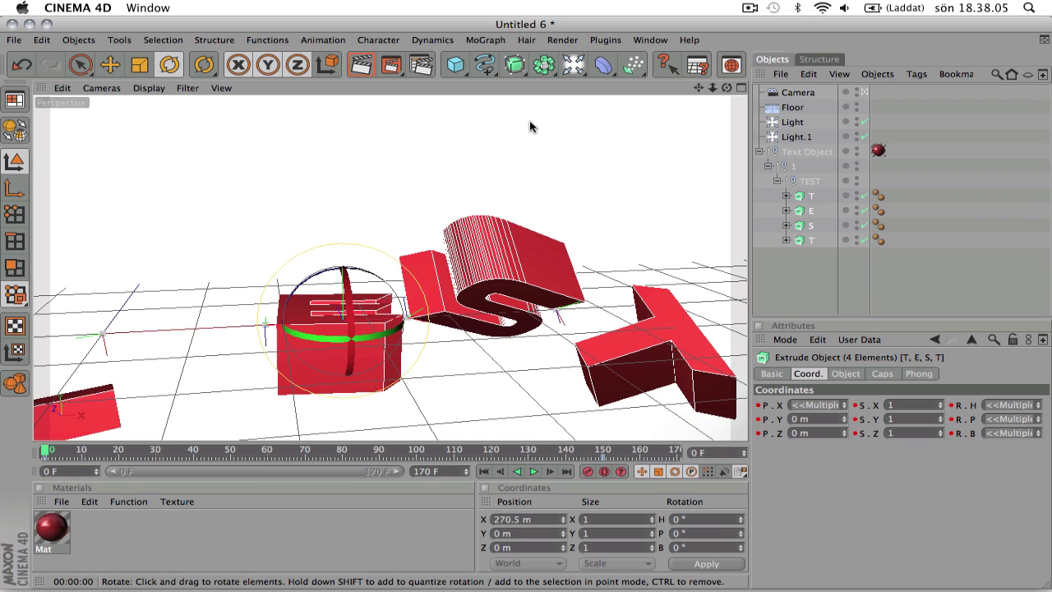
Add the Ambient Occlusion effect to the render settings with its default values
left_click(422, 64)
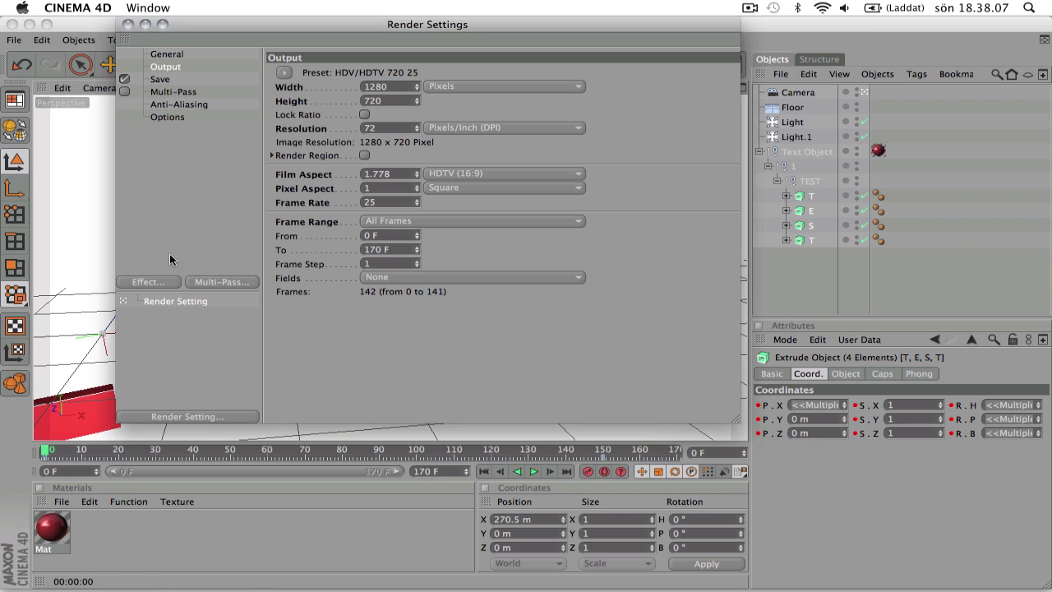
left_click(164, 281)
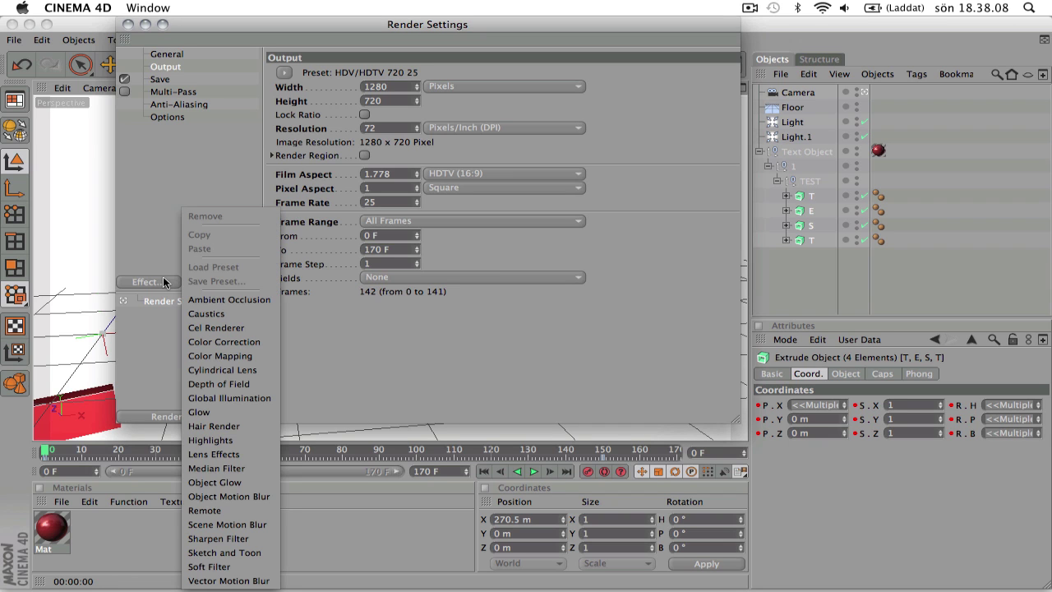
left_click(230, 300)
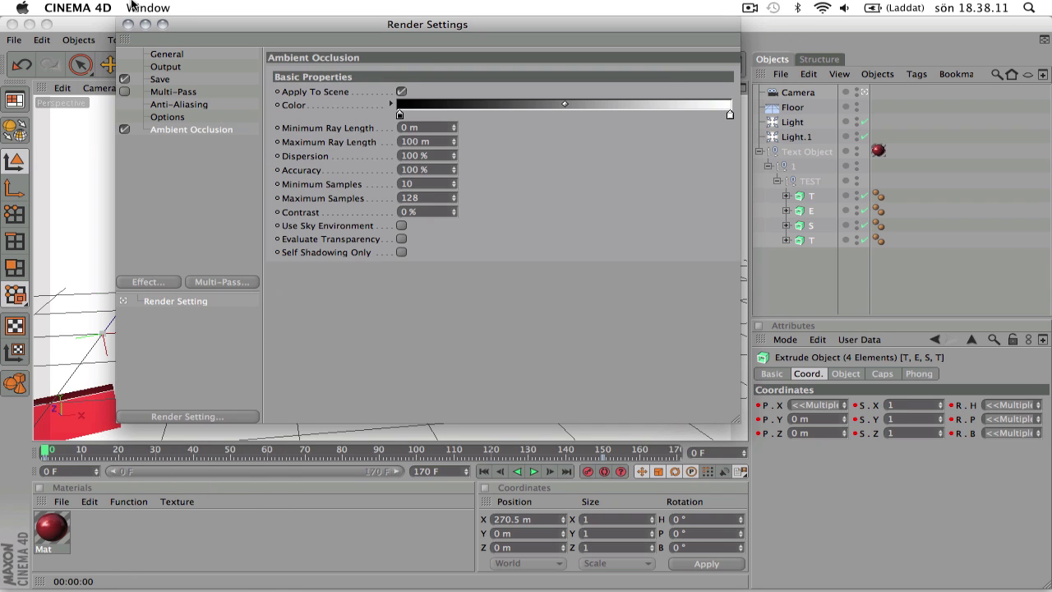
left_click(127, 24)
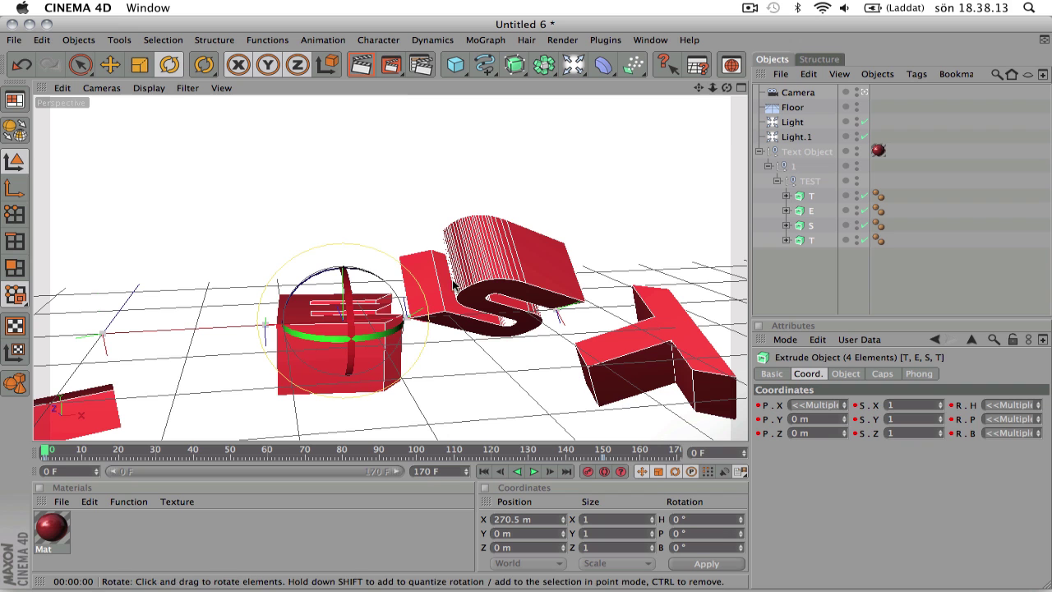
Test-render the viewport at frame 68 to check the shading, and play the rest of the animation to about frame 161
left_click(537, 473)
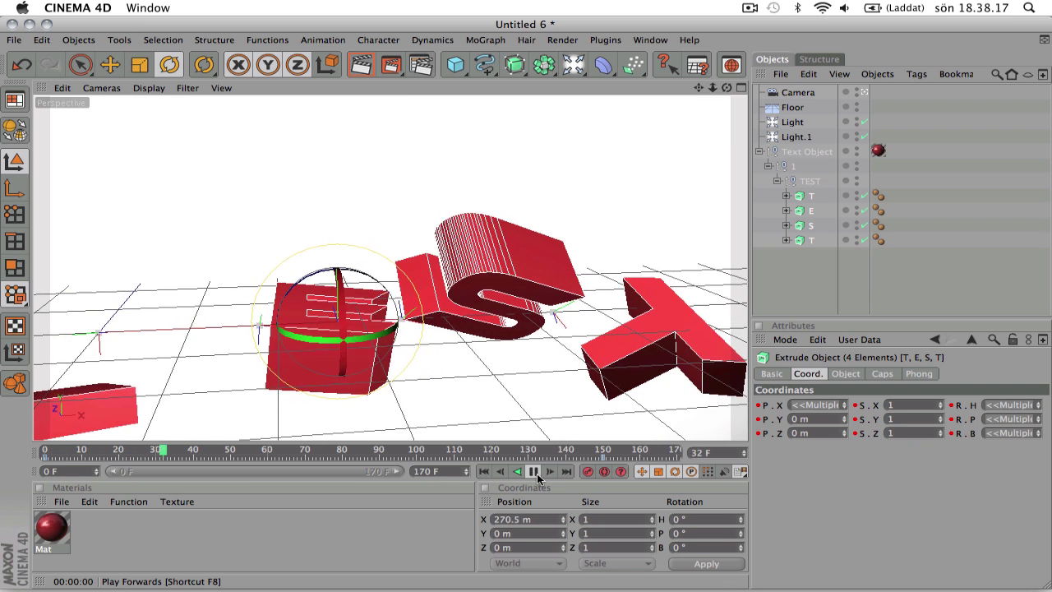
left_click(534, 473)
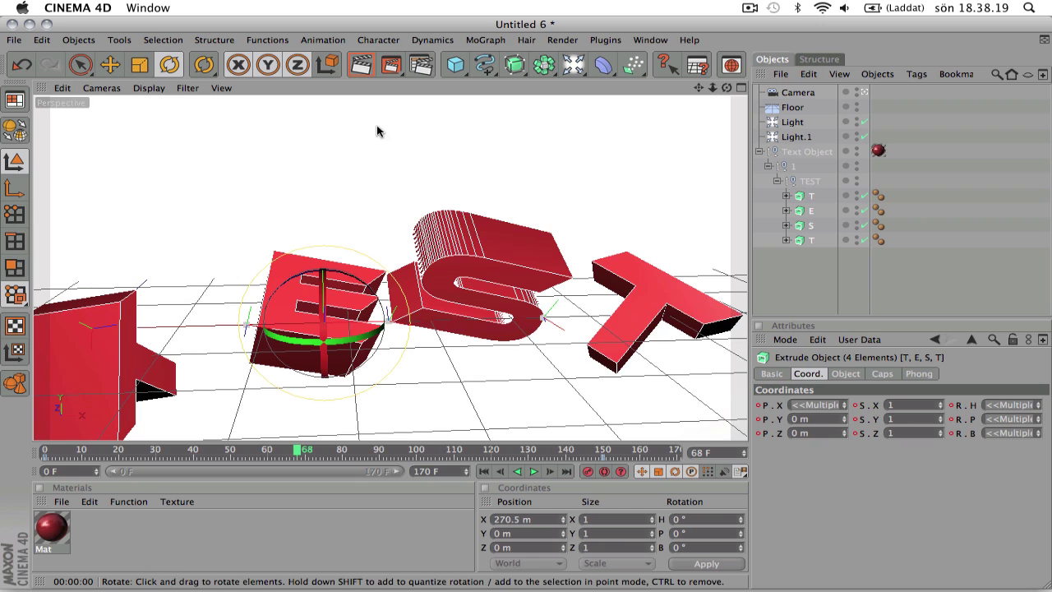
left_click(361, 64)
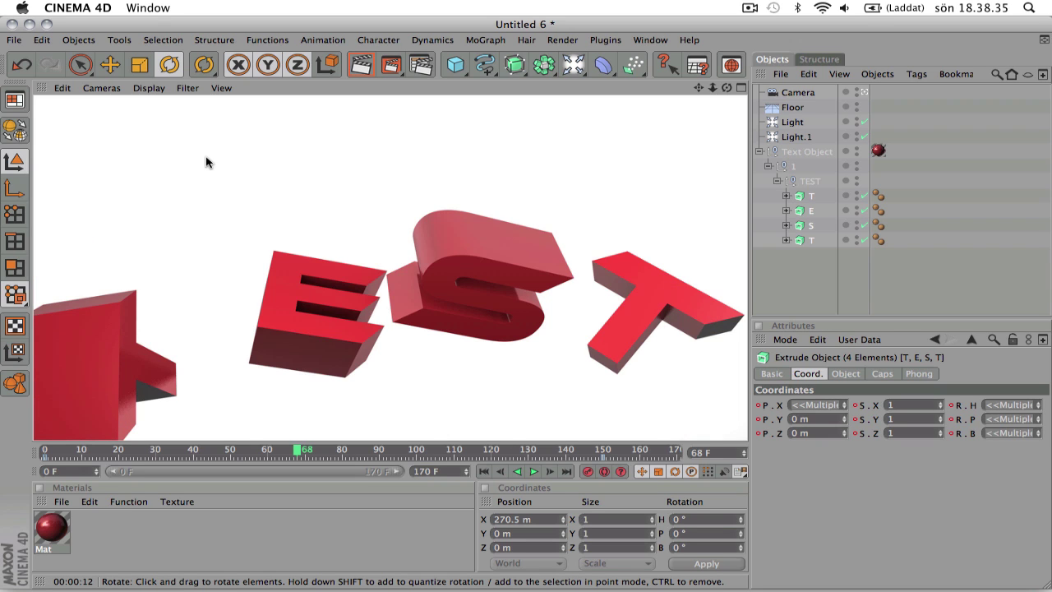
left_click(461, 353)
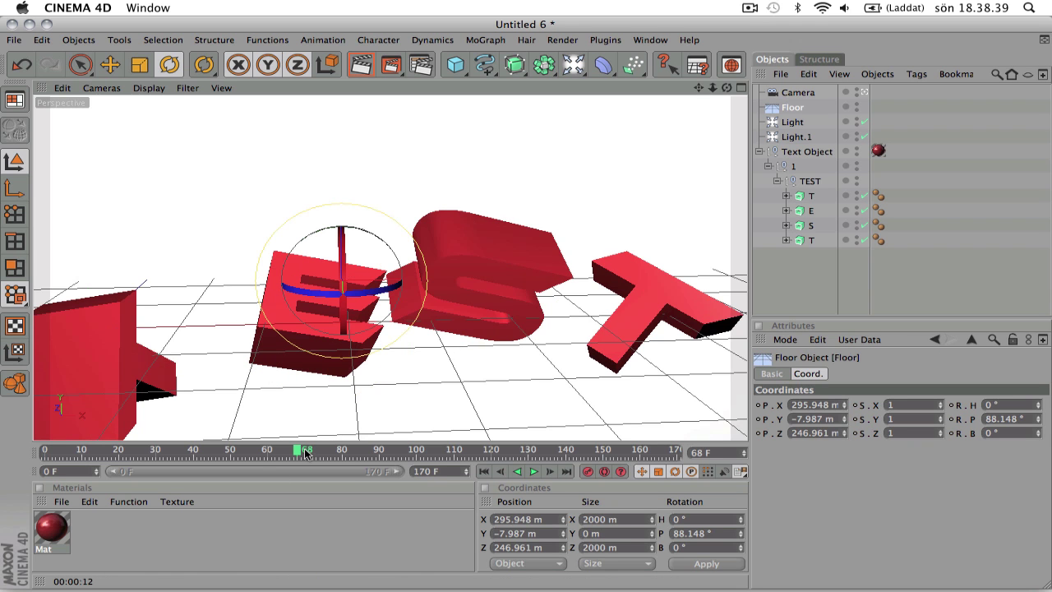
left_click(534, 472)
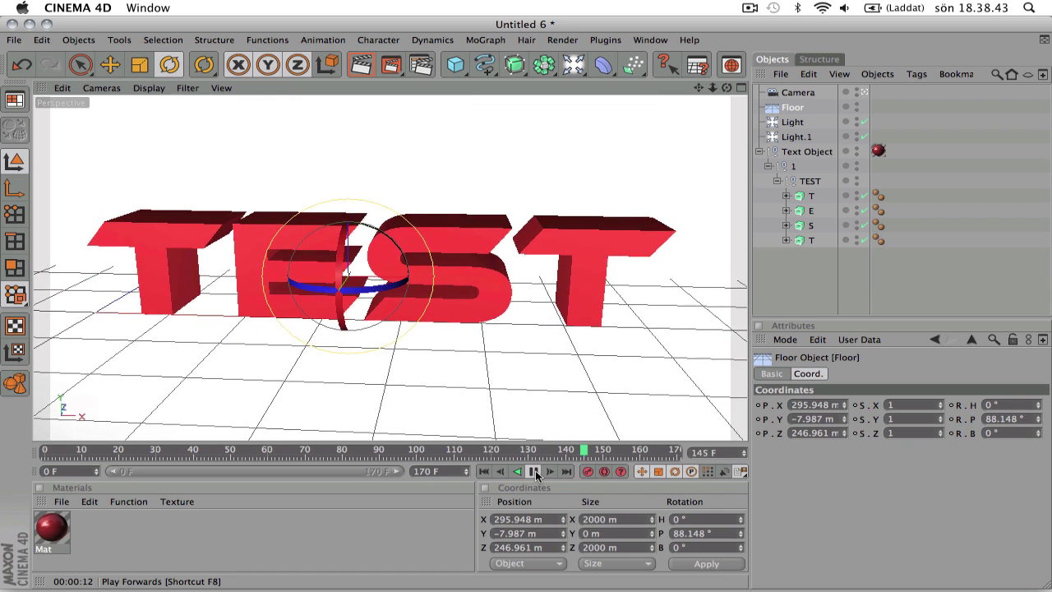
left_click(534, 471)
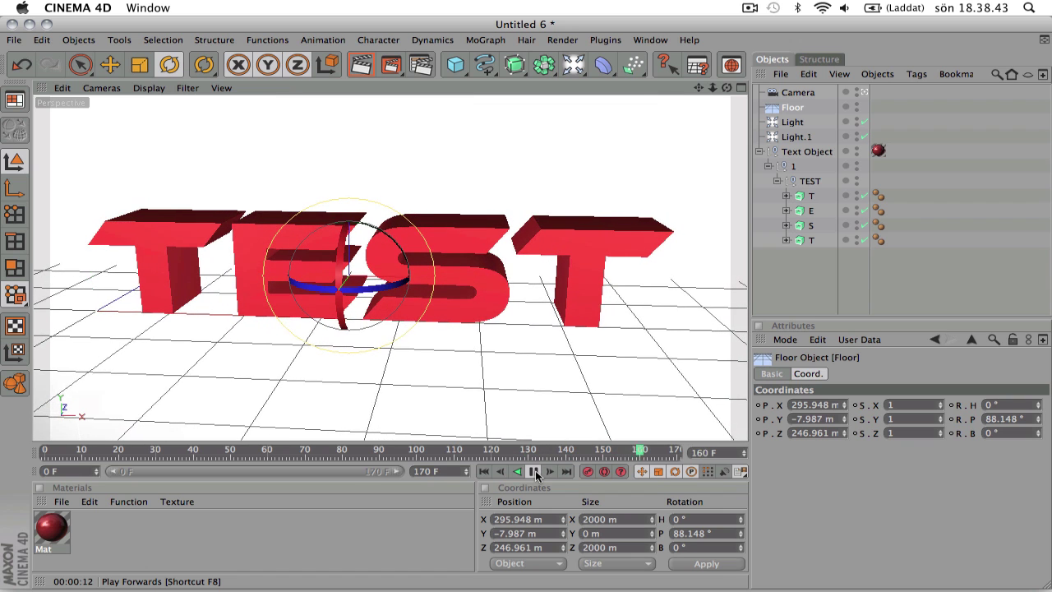
Review the available render effects and the Save options in the render settings, including the output formats such as QuickTime Movie
left_click(419, 65)
left_click(157, 285)
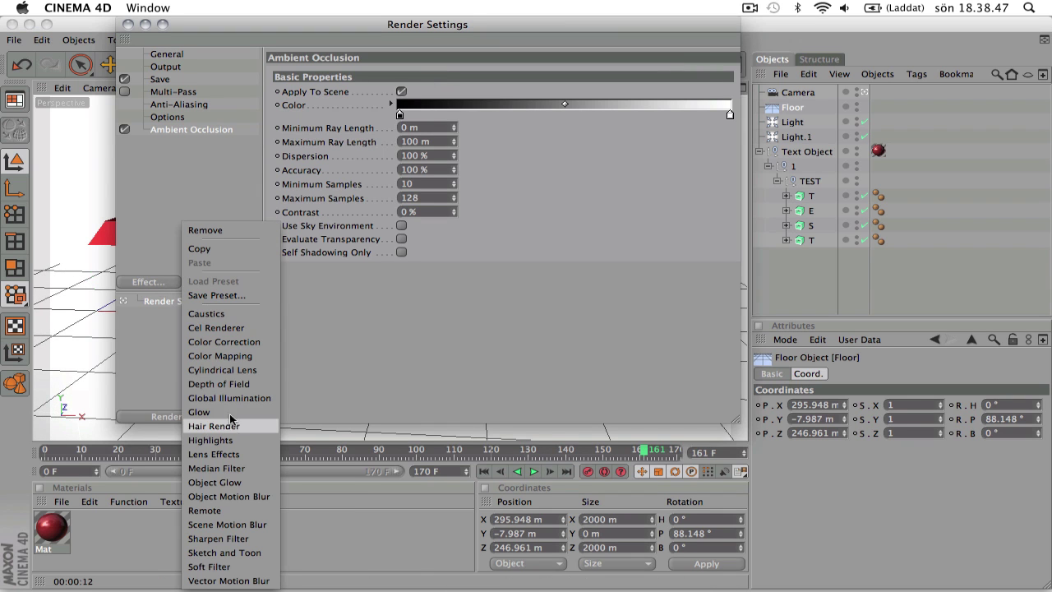
left_click(463, 334)
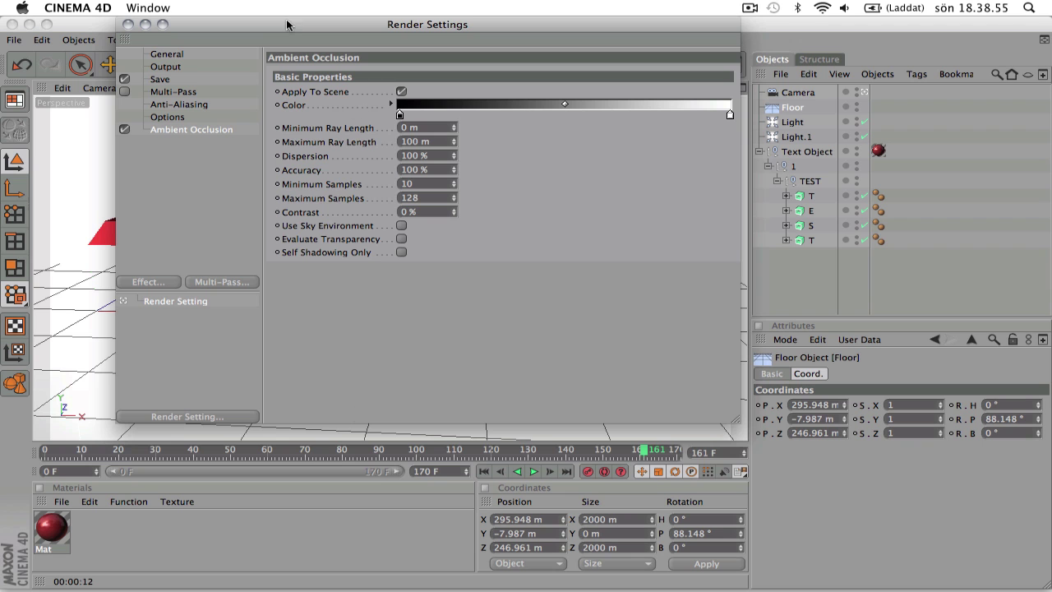
mouse_move(397, 34)
left_mouse_down()
mouse_move(403, 163)
mouse_move(404, 44)
left_mouse_up()
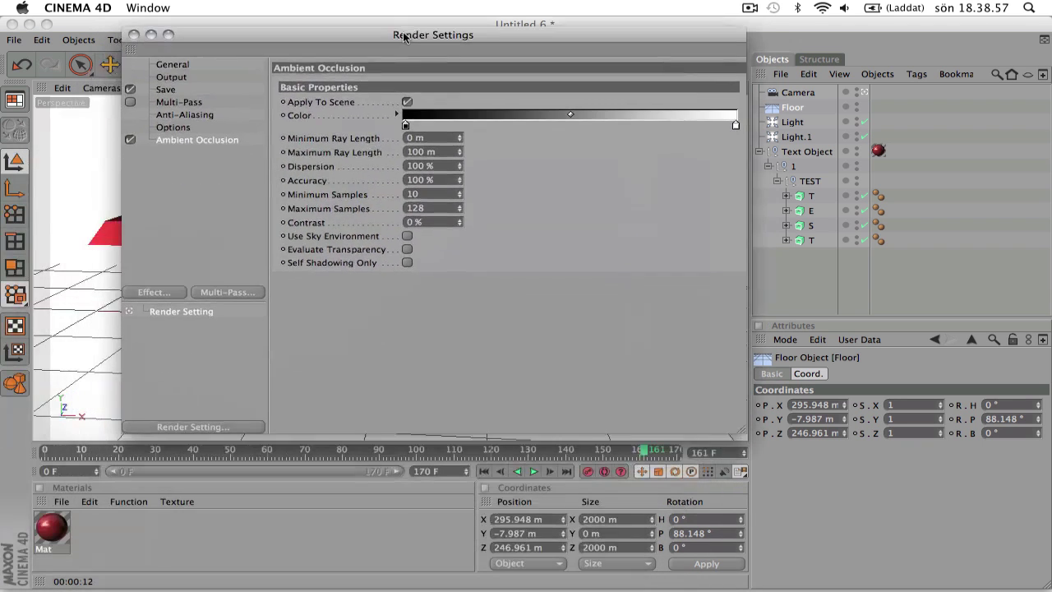
left_click(170, 90)
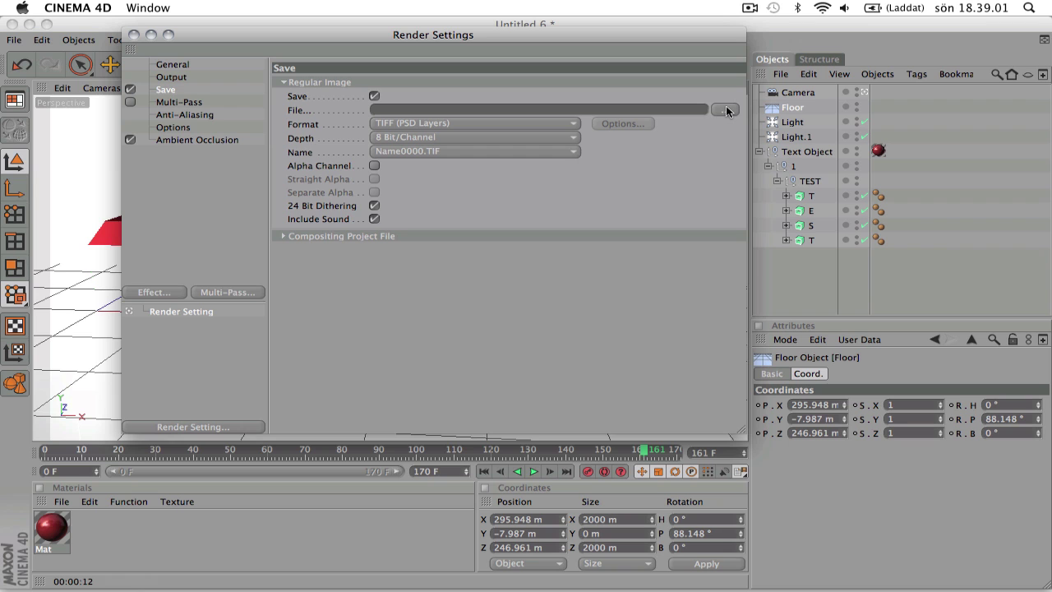
left_click(458, 123)
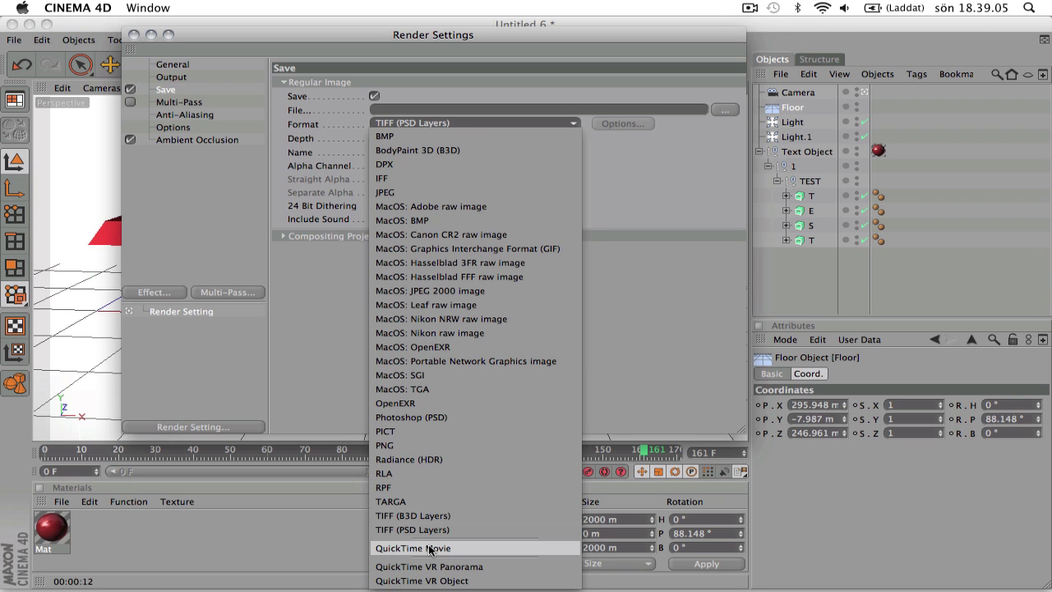
left_click(660, 161)
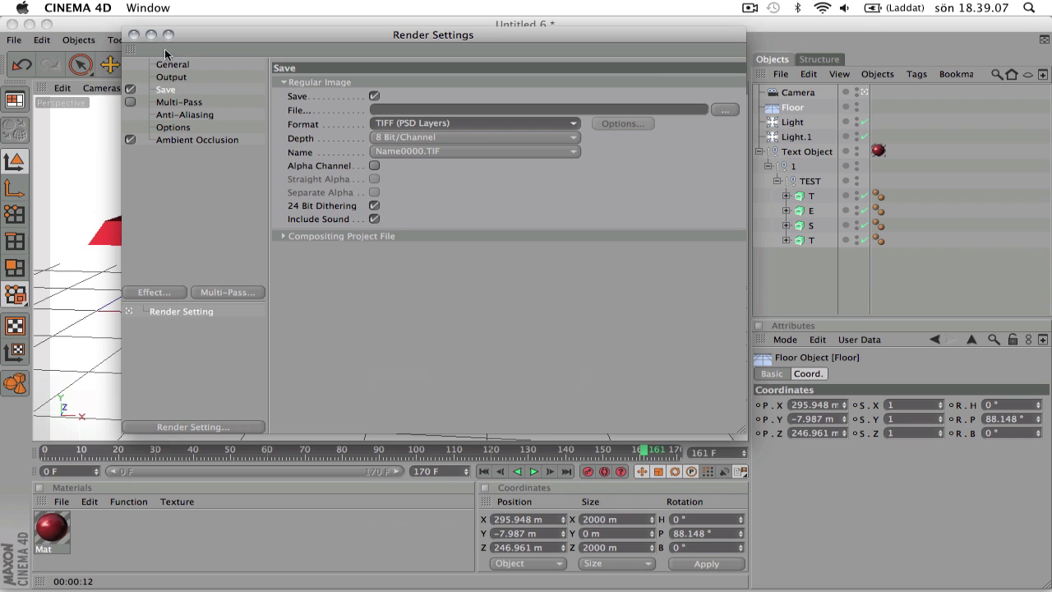
left_click(137, 35)
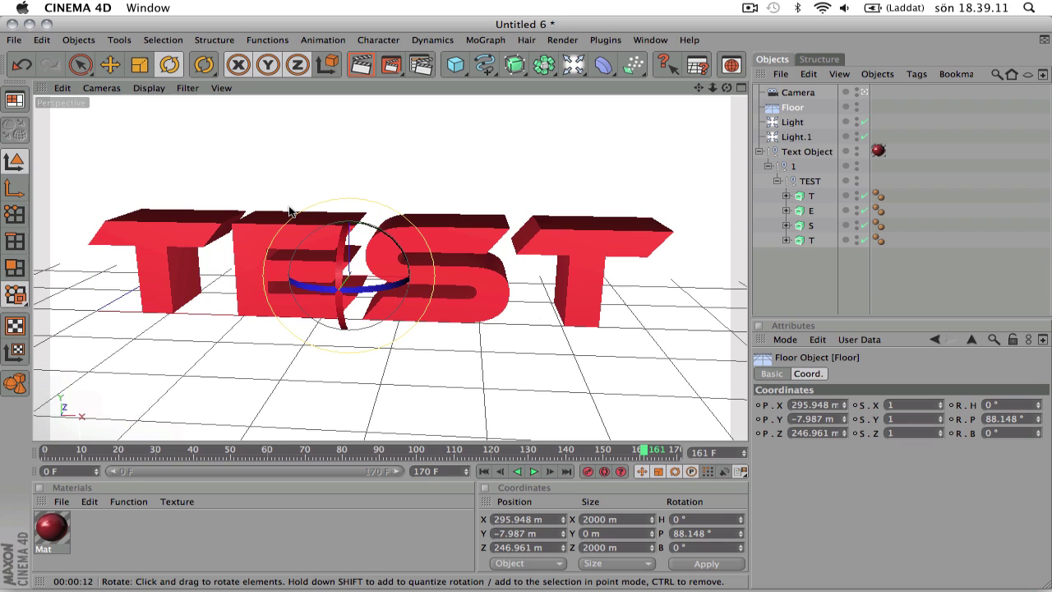
Try to start the full animation render, and decline to continue without a save file name
key("shift+r")
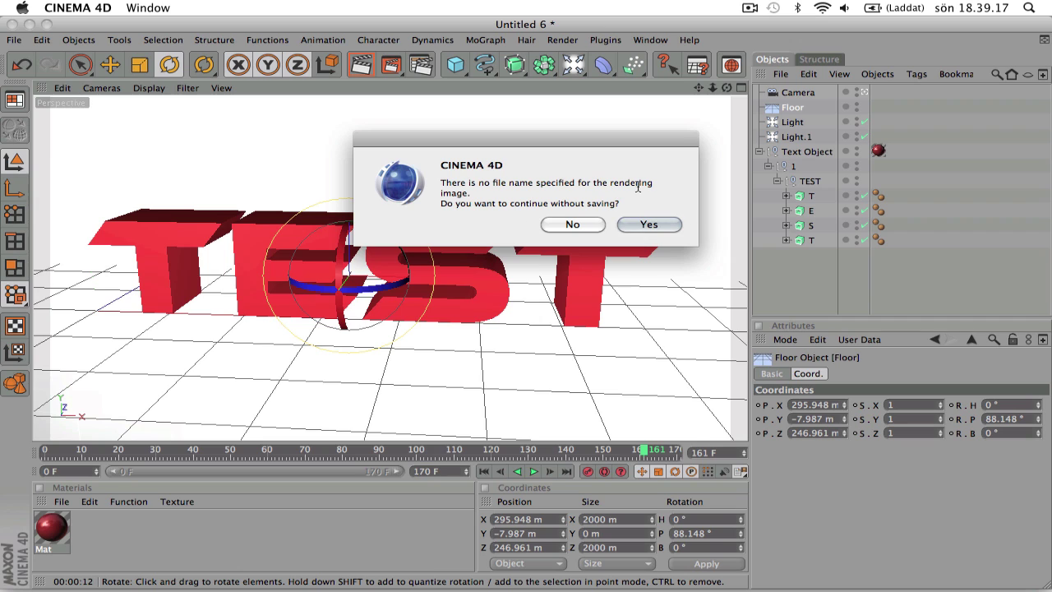
left_click(572, 224)
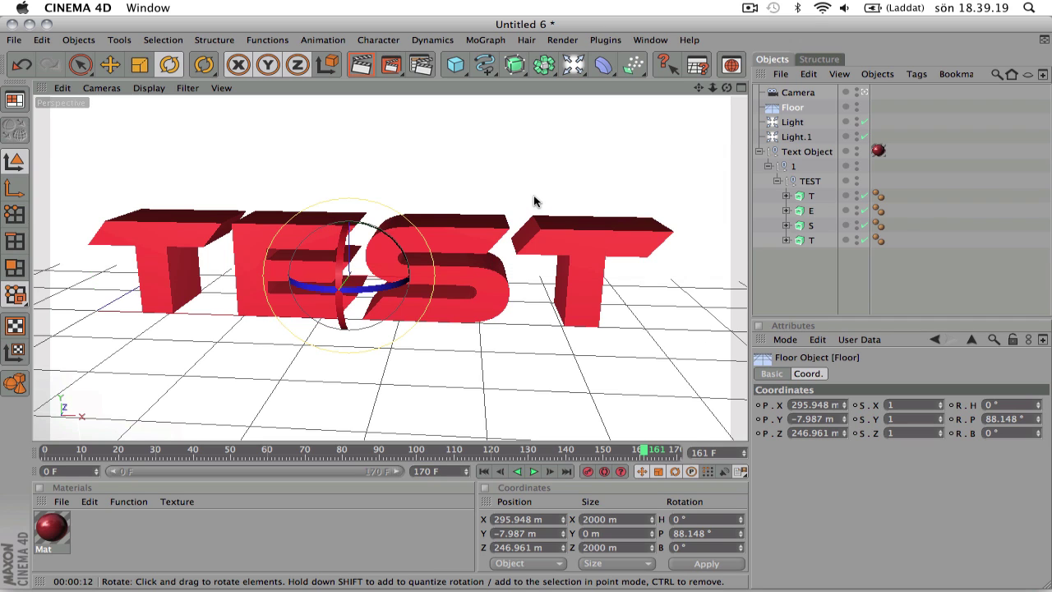